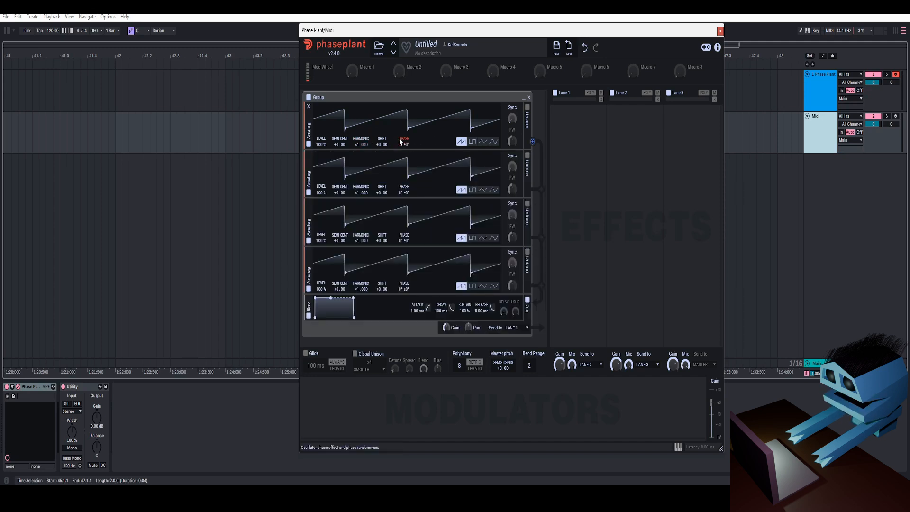
# - Set the phase offsets of the second, third and fourth analog oscillators to 15°, 14° and -8°
pyautogui.moveTo(399, 191); pyautogui.dragTo(399, 189)
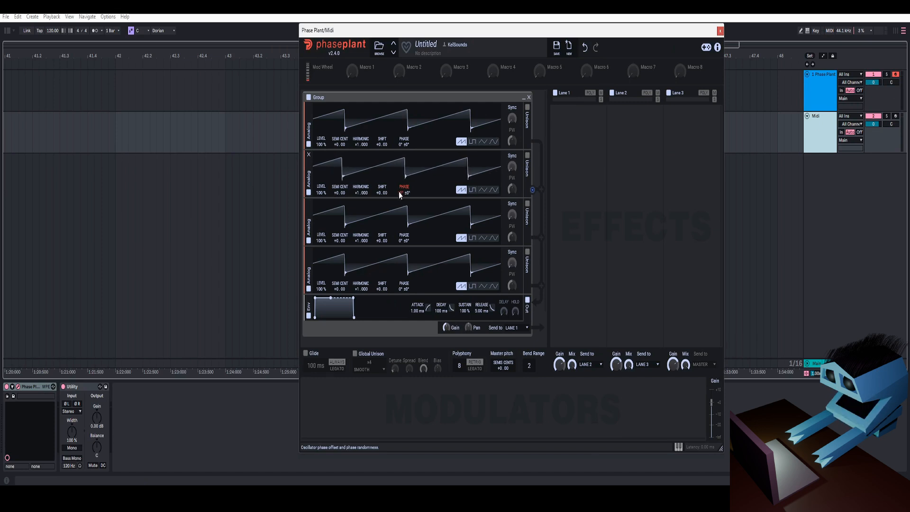
pyautogui.rightClick(399, 192)
pyautogui.scroll(-1, 399, 200)
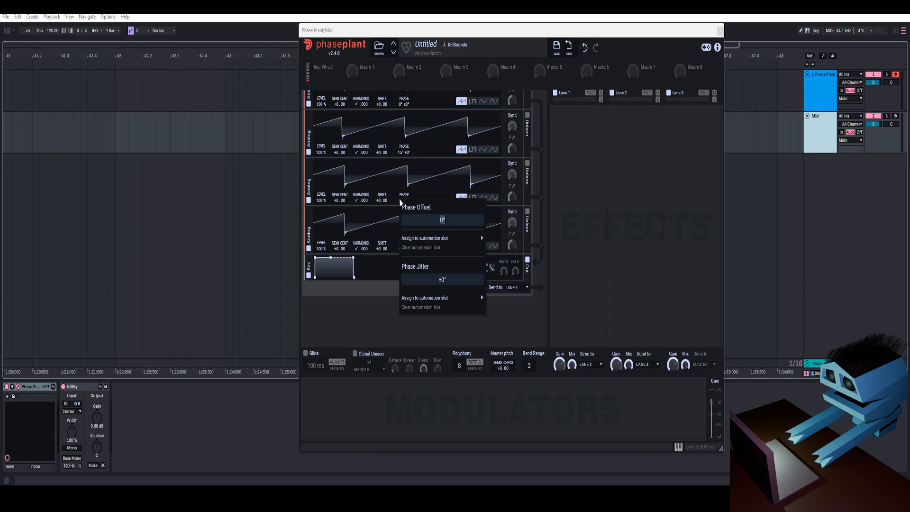
pyautogui.rightClick(401, 248)
pyautogui.write('-8')
pyautogui.press('Return')
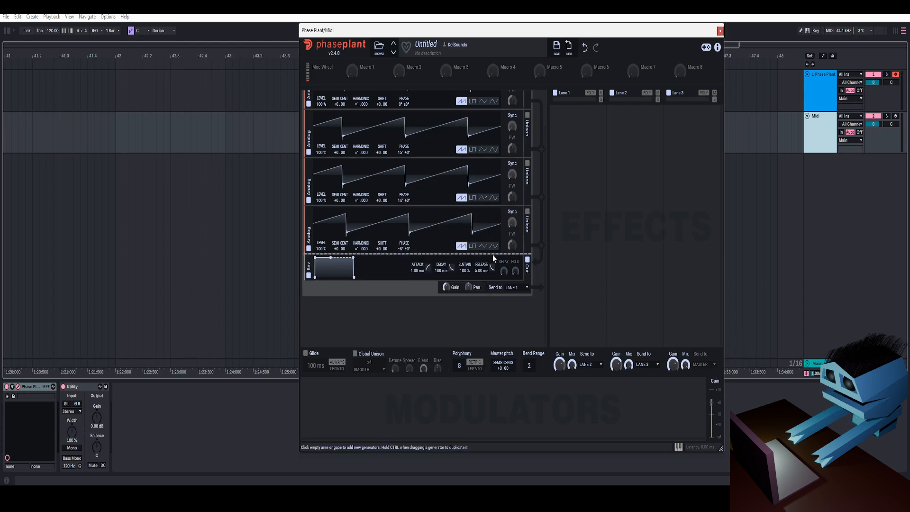
# - Add a Mix module between the fourth oscillator and the envelope and lower its level to about 30%
pyautogui.click(493, 255)
pyautogui.click(541, 341)
pyautogui.moveTo(509, 272); pyautogui.dragTo(509, 302)
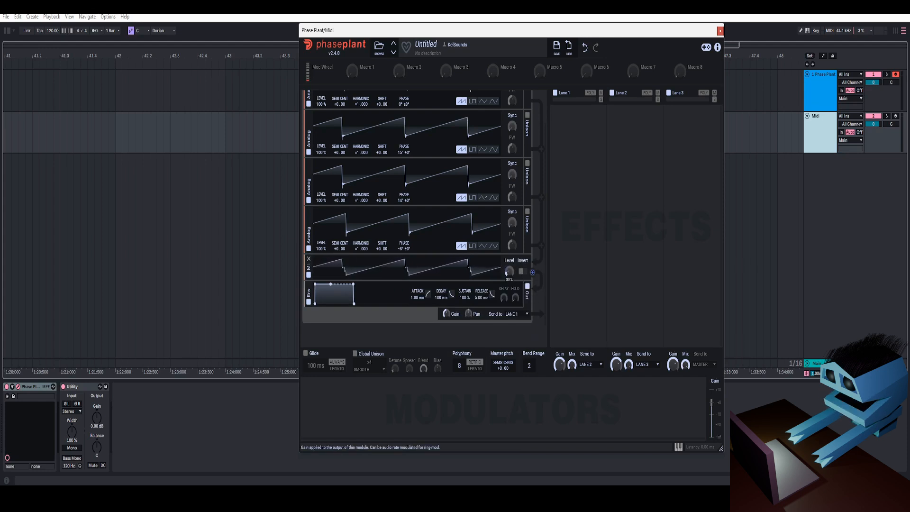
# - Set the output envelope's release to 20 ms, and rename and collapse the oscillator group as Analog Mids/Highs
pyautogui.scroll(-1, 308, 294)
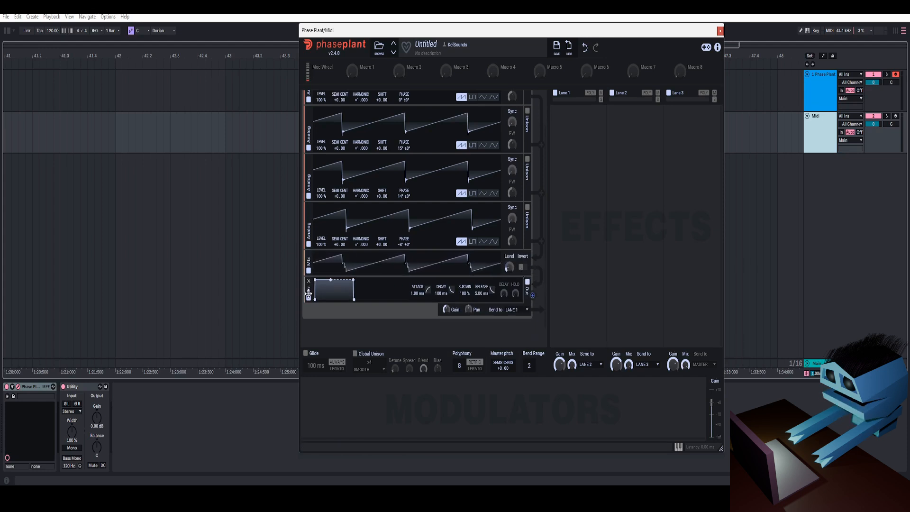
pyautogui.rightClick(476, 295)
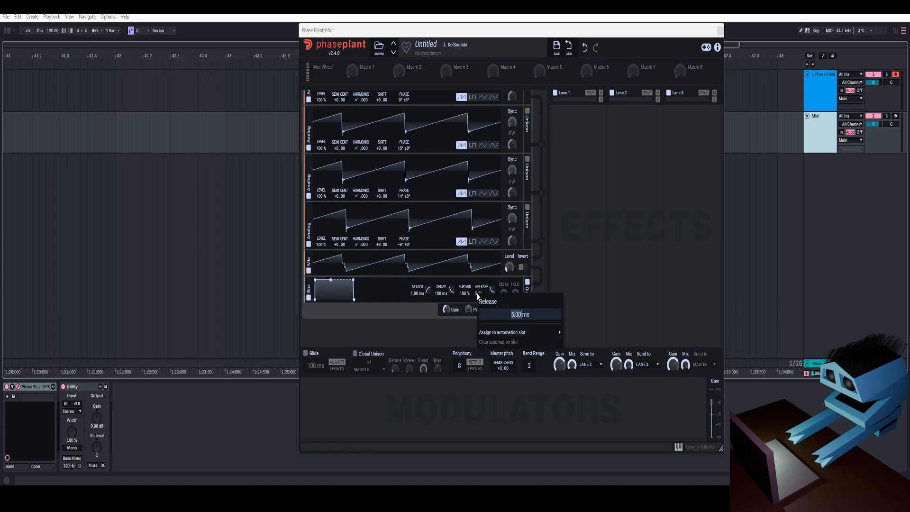
pyautogui.write('20')
pyautogui.press('Return')
pyautogui.scroll(2, 433, 292)
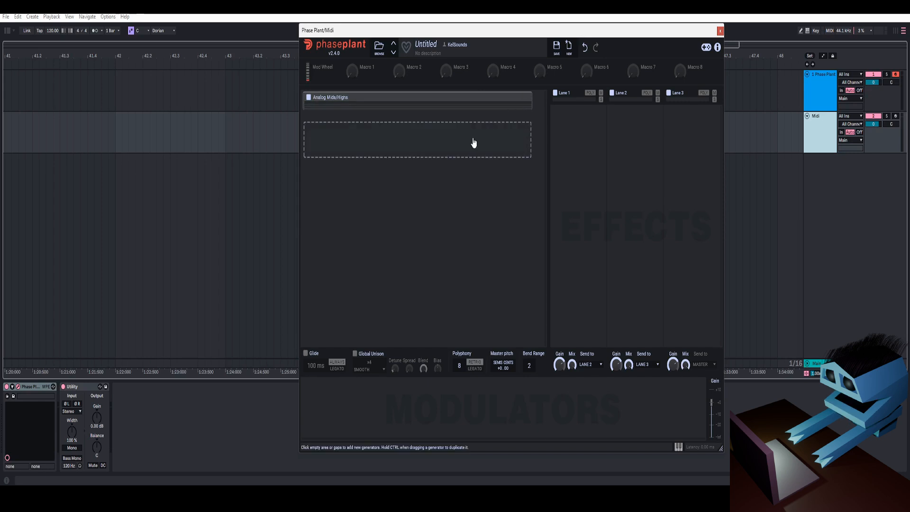
# - Create a second generator group containing an Analog oscillator set to a sine wave
pyautogui.click(467, 148)
pyautogui.click(558, 212)
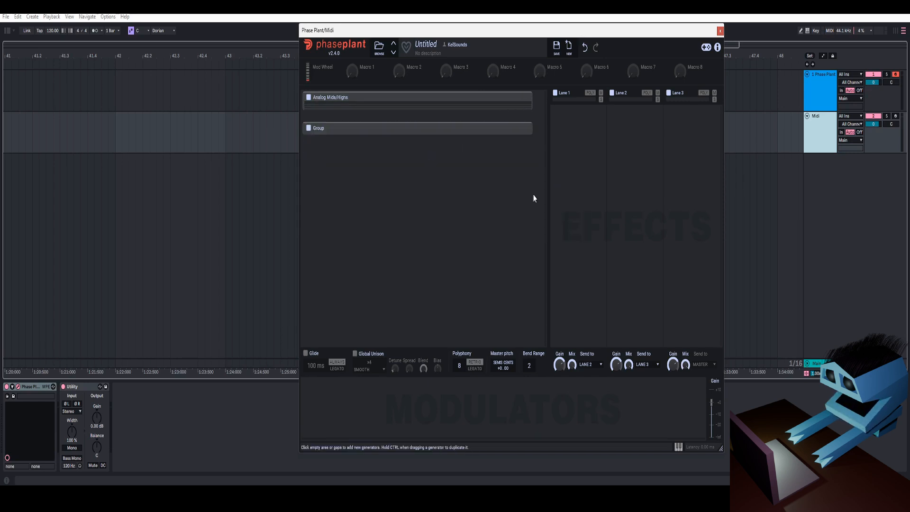
pyautogui.click(440, 141)
pyautogui.click(452, 168)
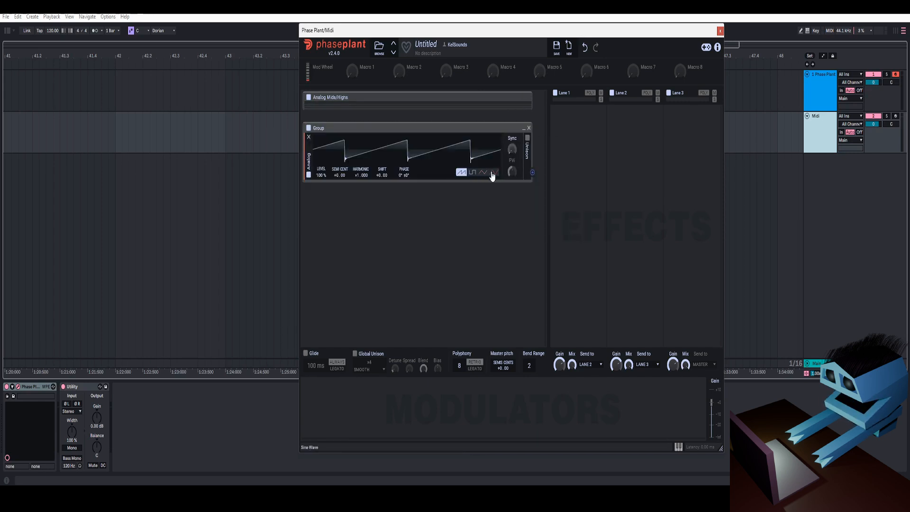
pyautogui.click(495, 172)
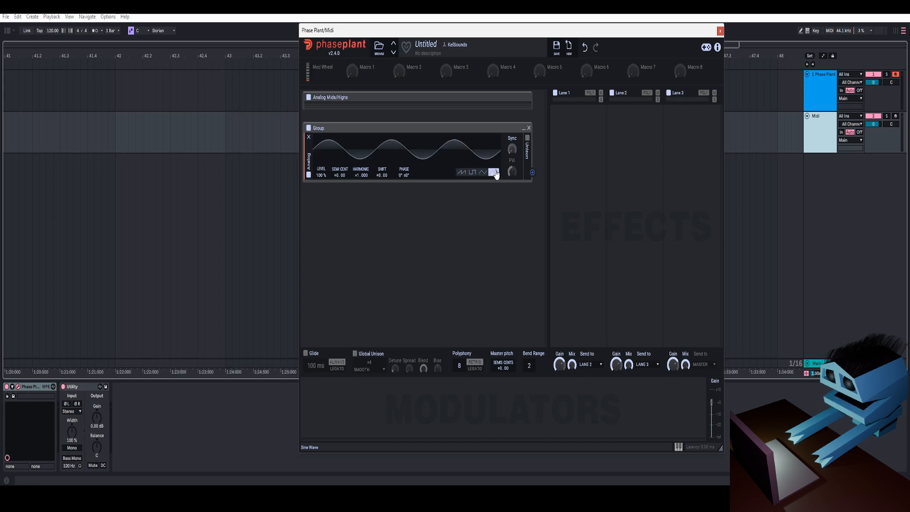
# - Rename the sine oscillator's group as Sub 100hz
pyautogui.doubleClick(318, 128)
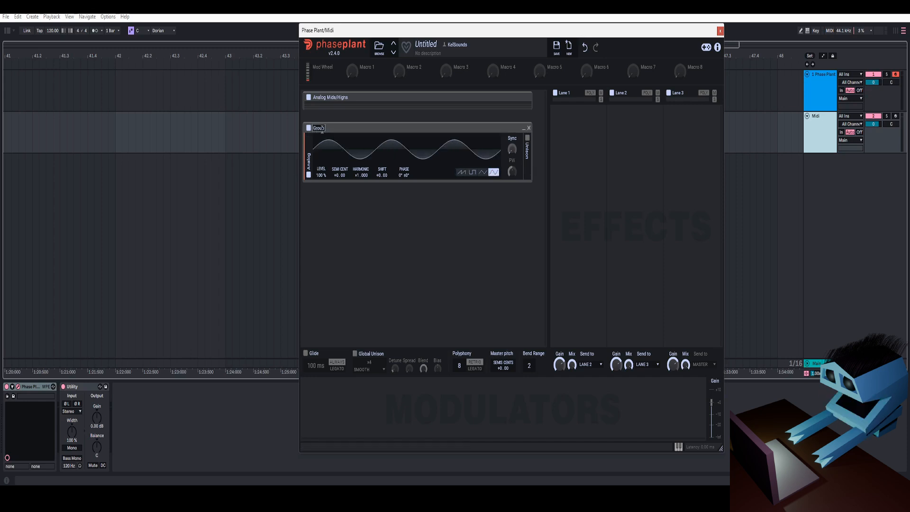
pyautogui.write('Sub 100hz')
pyautogui.press('Return')
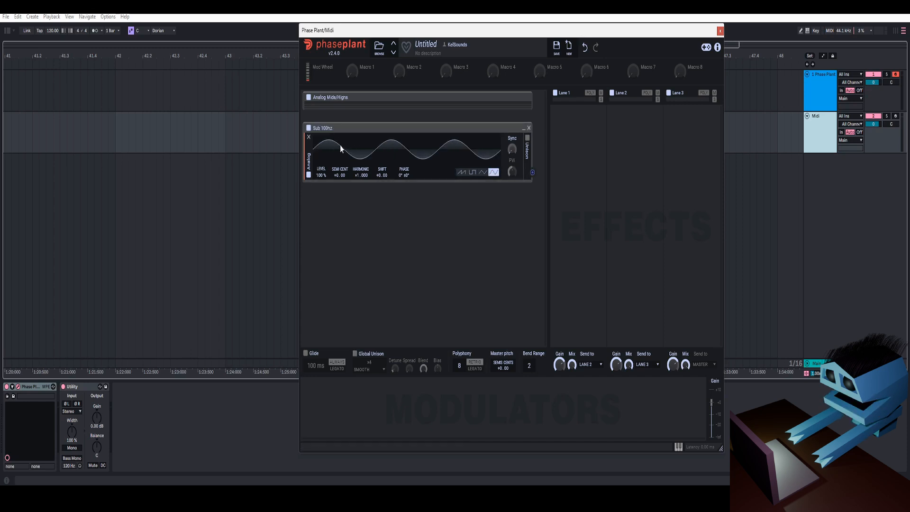
# - Add an output Envelope with a 20 ms release to the Sub 100hz group and collapse the group
pyautogui.click(496, 189)
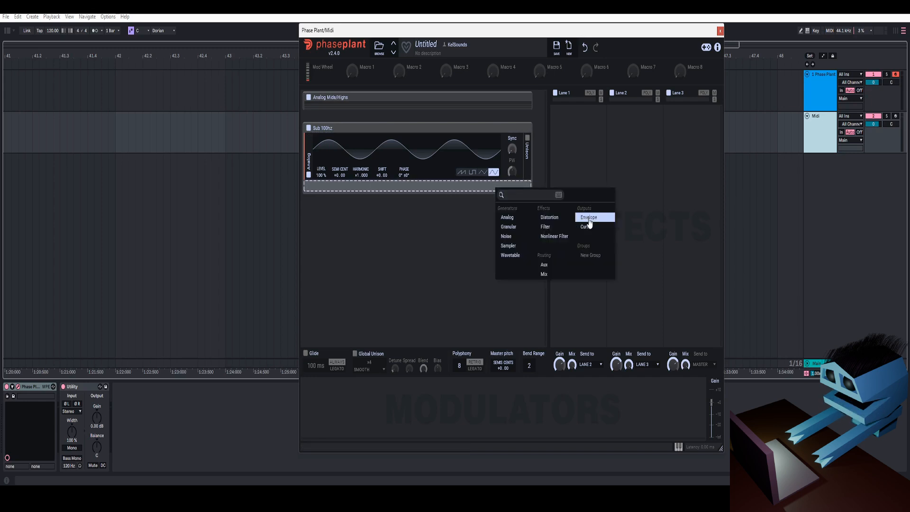
pyautogui.click(589, 218)
pyautogui.rightClick(483, 197)
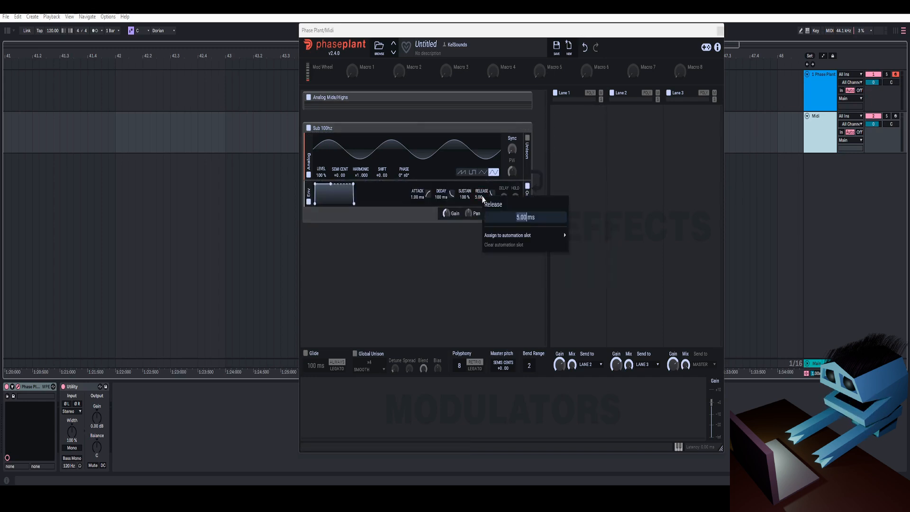
pyautogui.click(524, 128)
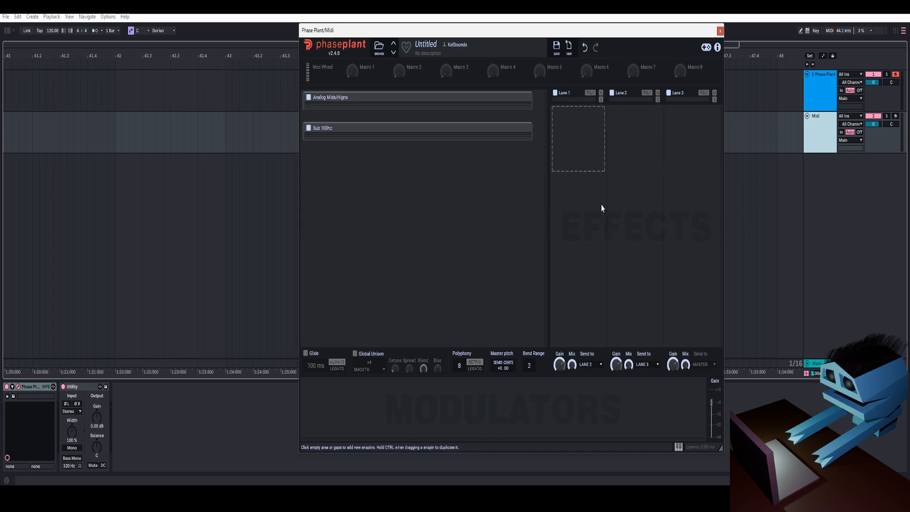
# - Route the outputs of effect lanes 1 and 2 to Lane 3
pyautogui.click(592, 364)
pyautogui.click(591, 378)
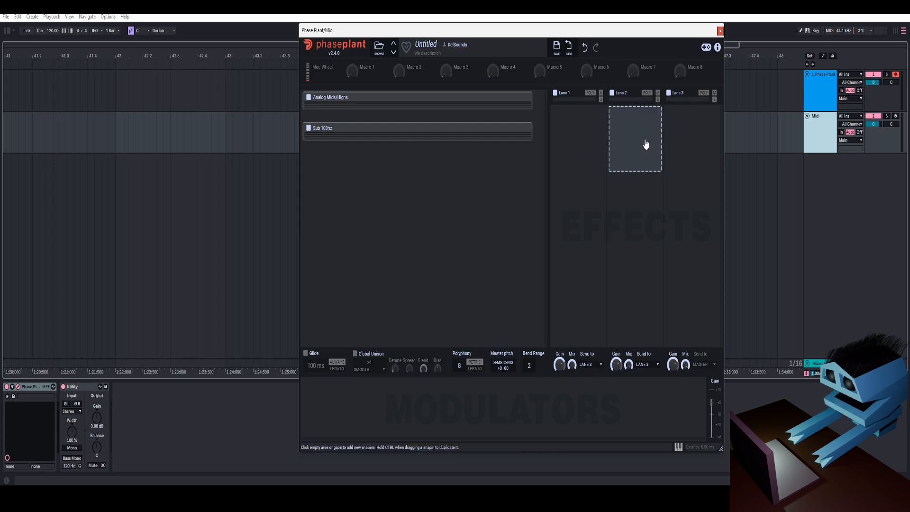
pyautogui.click(645, 365)
pyautogui.click(645, 365)
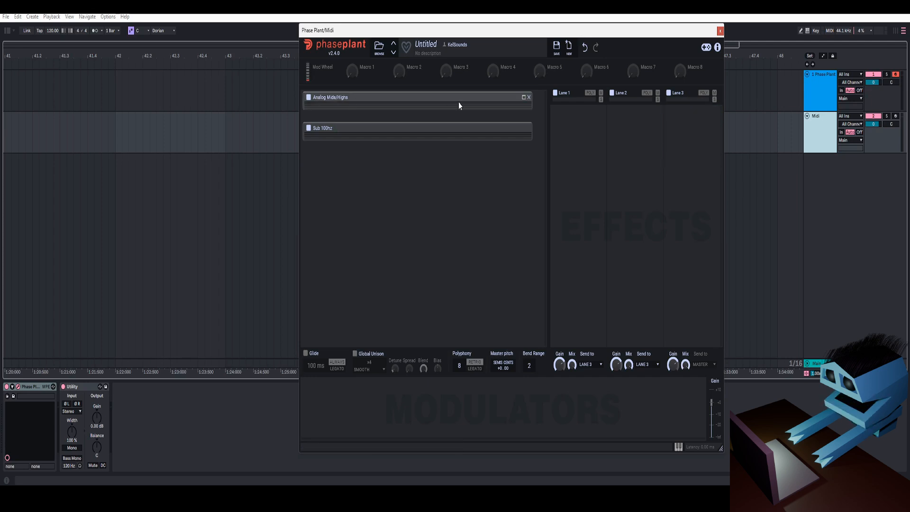
# - Expand the Analog Mids/Highs group and send its output to Lane 1
pyautogui.click(525, 101)
pyautogui.scroll(-3, 480, 218)
pyautogui.click(513, 287)
pyautogui.click(514, 288)
pyautogui.scroll(2, 513, 269)
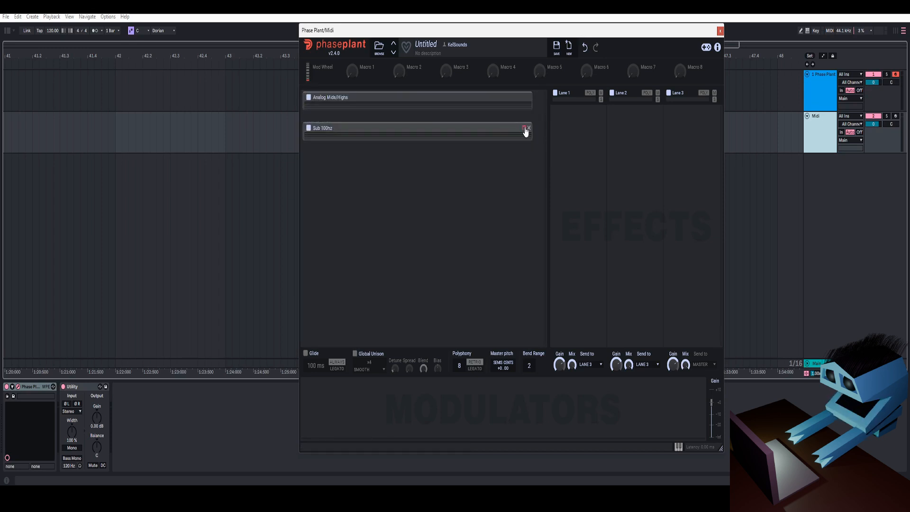
# - Send the Sub 100hz group's output to Lane 2 and collapse the group
pyautogui.click(524, 130)
pyautogui.click(515, 217)
pyautogui.click(517, 226)
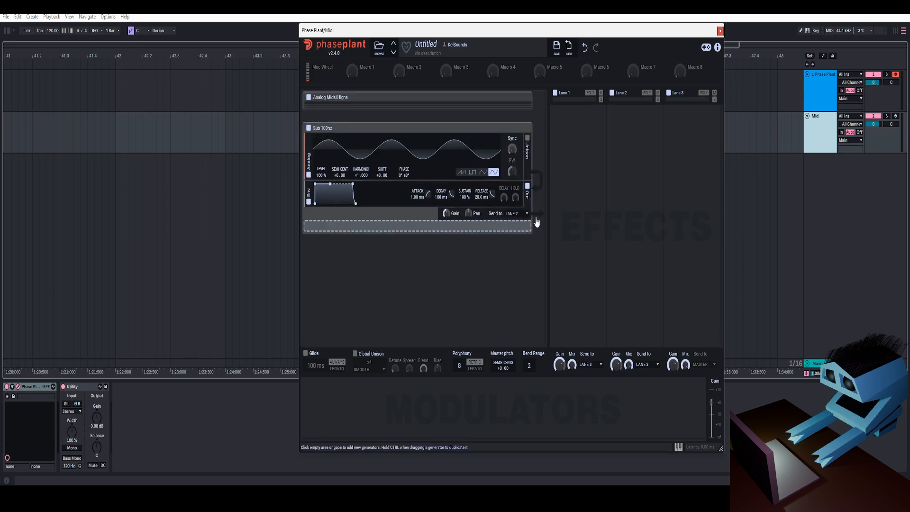
pyautogui.click(524, 128)
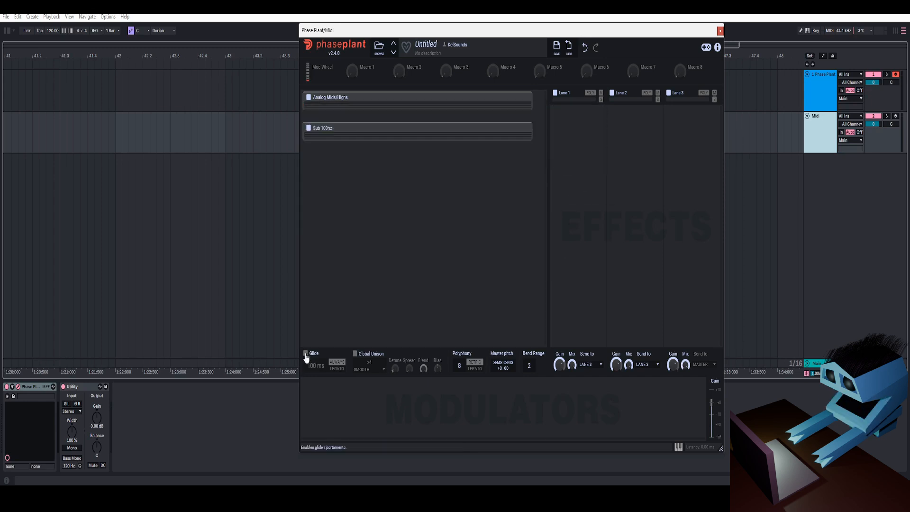
# - Enable Glide with a 50 ms time and reduce the polyphony to 1 voice
pyautogui.click(305, 354)
pyautogui.doubleClick(313, 366)
pyautogui.write('50')
pyautogui.press('Return')
pyautogui.moveTo(459, 365); pyautogui.dragTo(460, 381)
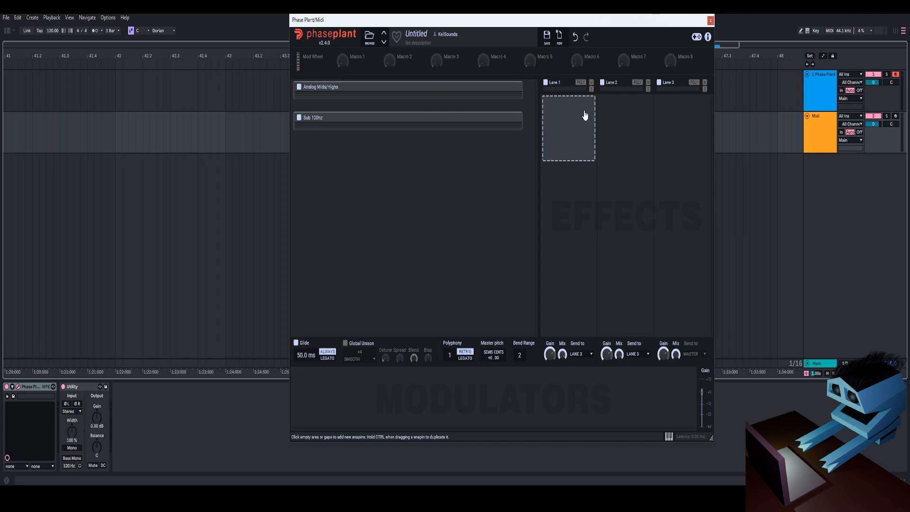
# - Create a group named Distortion in Lane 1 and add a Distortion effect with about 20 dB of drive
pyautogui.click(585, 116)
pyautogui.click(686, 284)
pyautogui.doubleClick(557, 102)
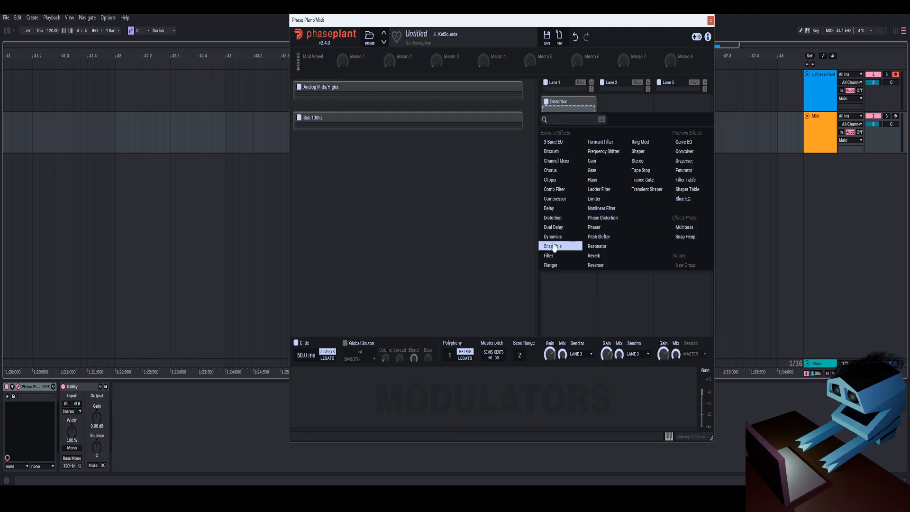
pyautogui.click(553, 217)
pyautogui.moveTo(552, 175); pyautogui.dragTo(549, 142)
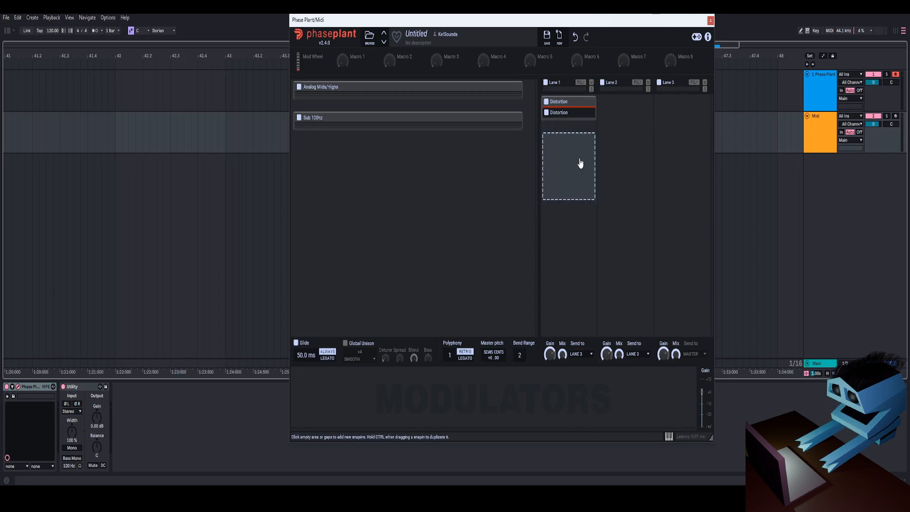
# - Add a Gain effect below the Distortion group in Lane 1 and set it to -30 dB
pyautogui.click(580, 163)
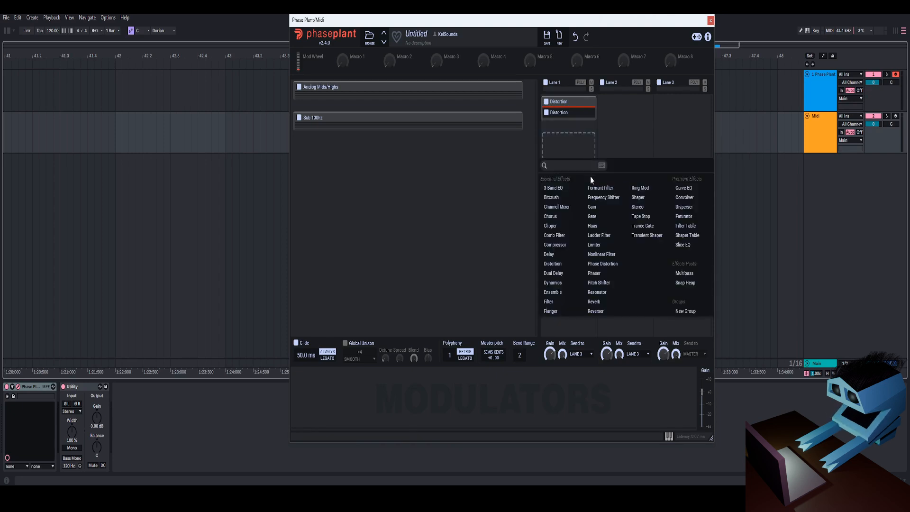
pyautogui.click(598, 209)
pyautogui.rightClick(561, 158)
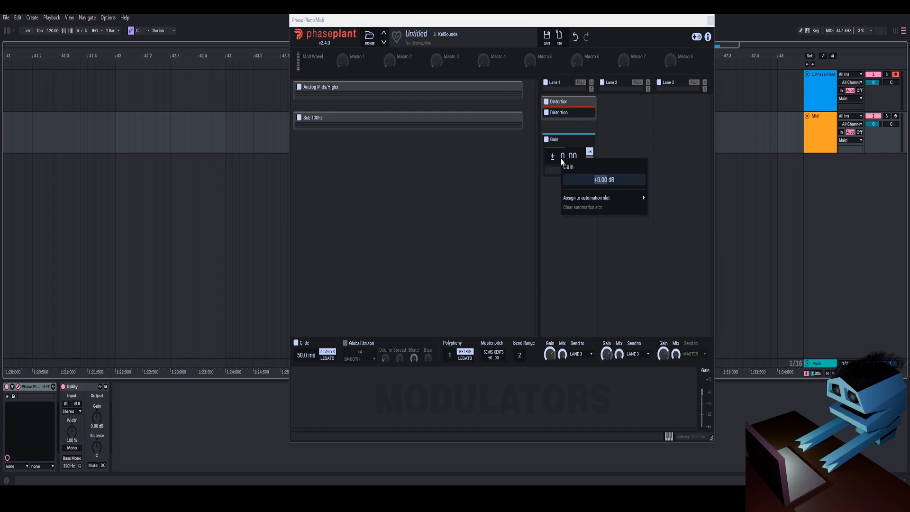
pyautogui.write('-30')
pyautogui.press('Return')
# - Modulate the Lane 1 Gain effect's level with Macro 7 and audition the sound with the macro raised
pyautogui.moveTo(633, 65); pyautogui.dragTo(565, 170)
pyautogui.rightClick(565, 170)
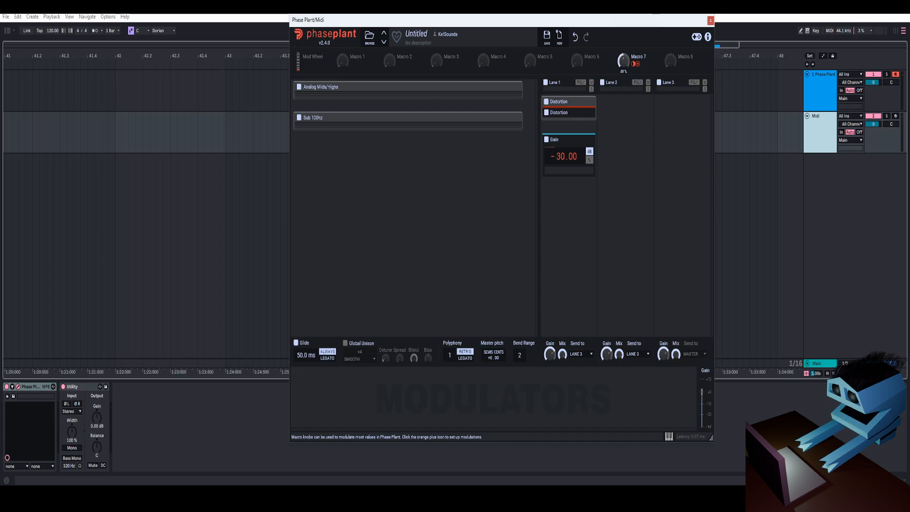
pyautogui.rightClick(623, 63)
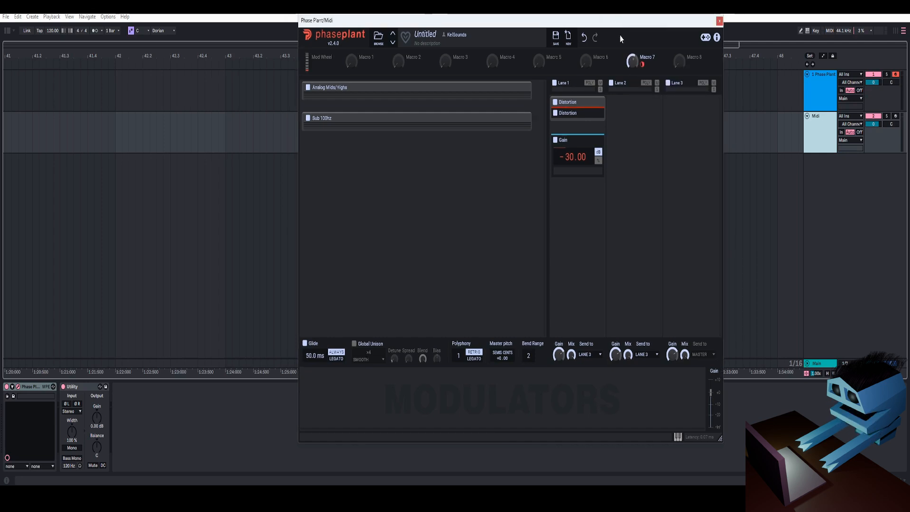
pyautogui.press('space')
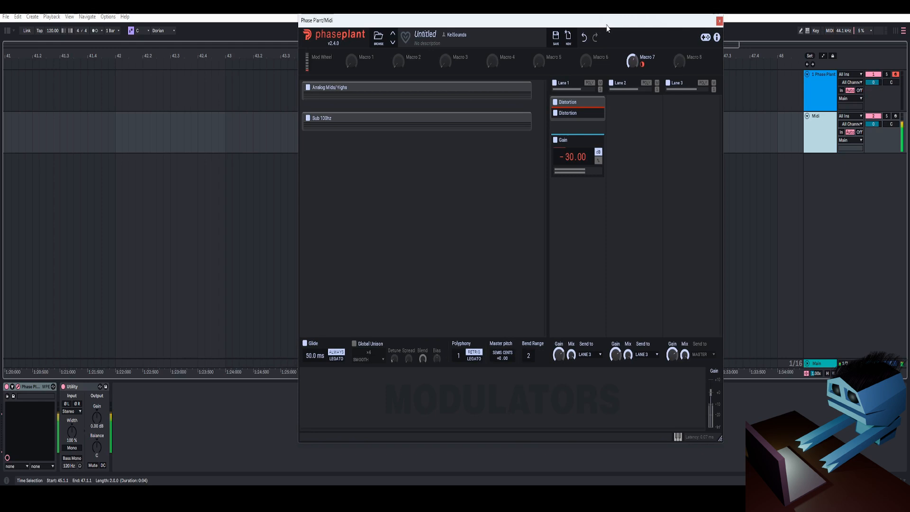
# - Create a group named Boost/Cut below the Gain effect in Lane 1 and open a new Multipass inside it
pyautogui.click(577, 223)
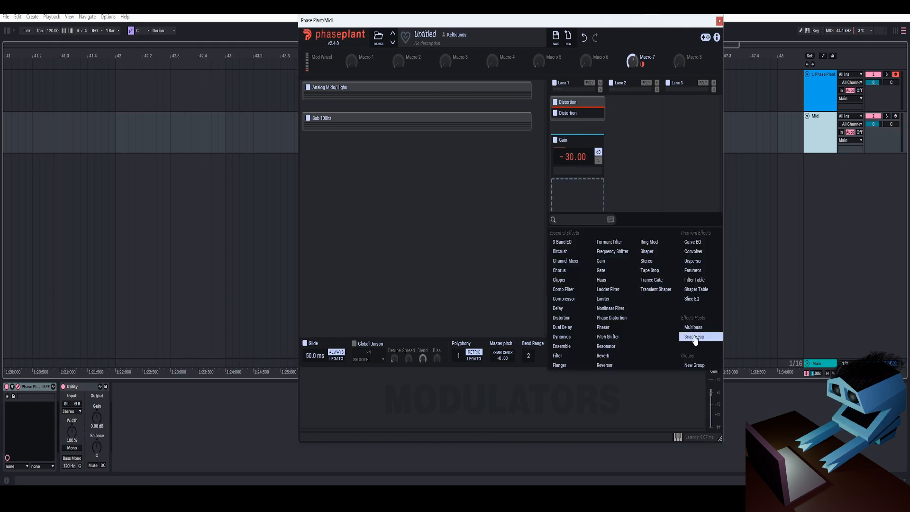
pyautogui.click(700, 367)
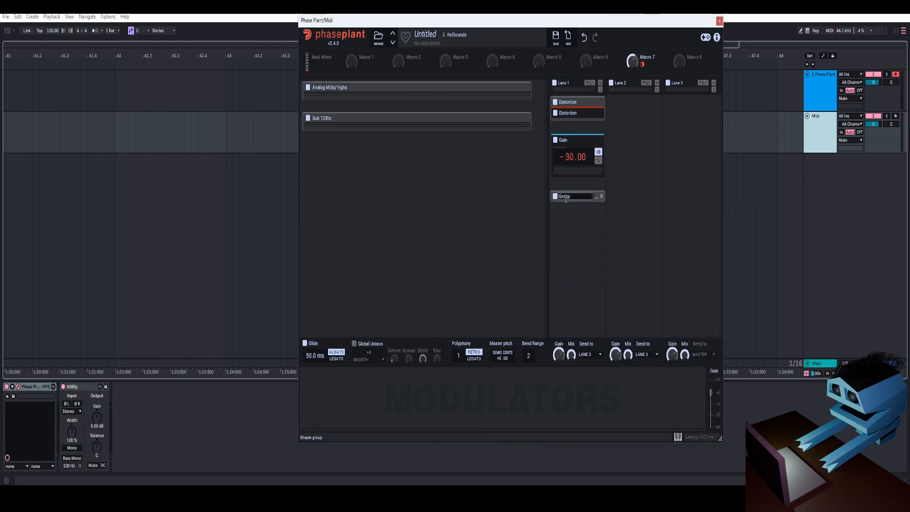
pyautogui.click(578, 207)
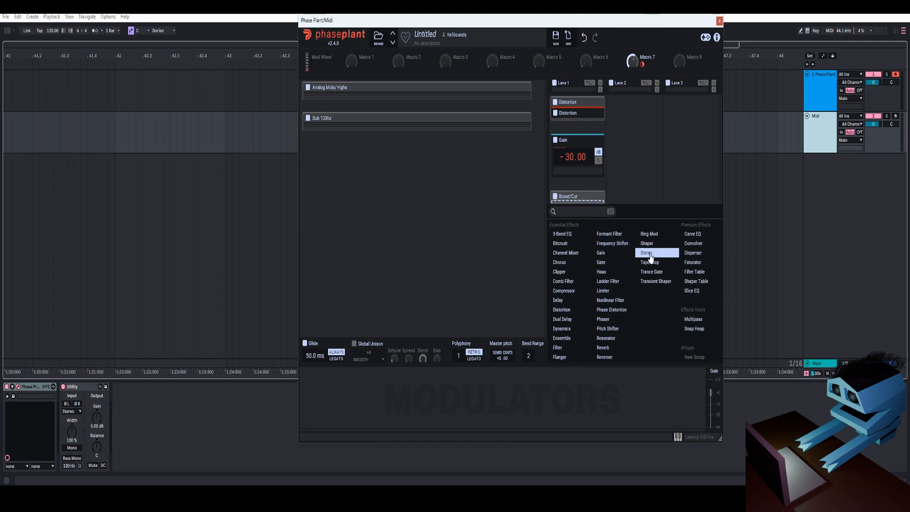
pyautogui.click(700, 326)
pyautogui.click(597, 220)
# - Add a Gain effect to the Multipass Pre FX lane and set it to -10 dB
pyautogui.click(325, 156)
pyautogui.click(343, 294)
pyautogui.rightClick(327, 150)
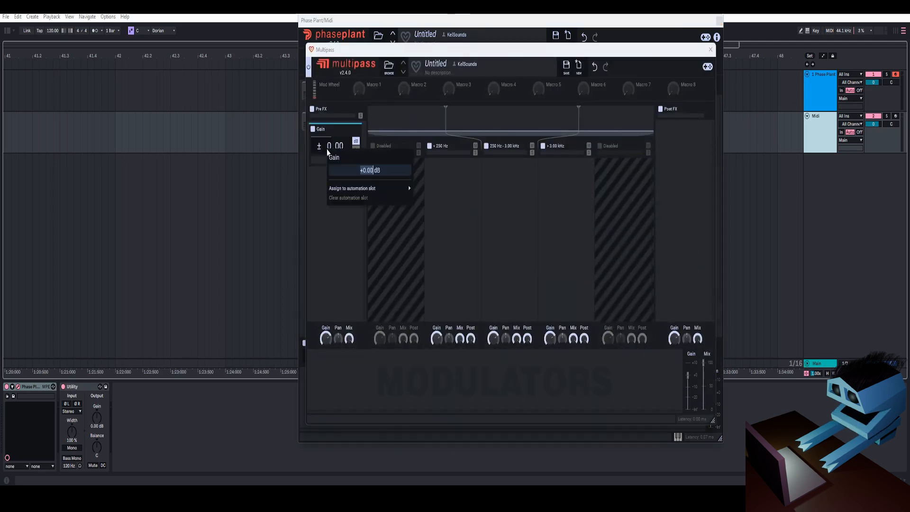
pyautogui.write('-10')
pyautogui.press('Return')
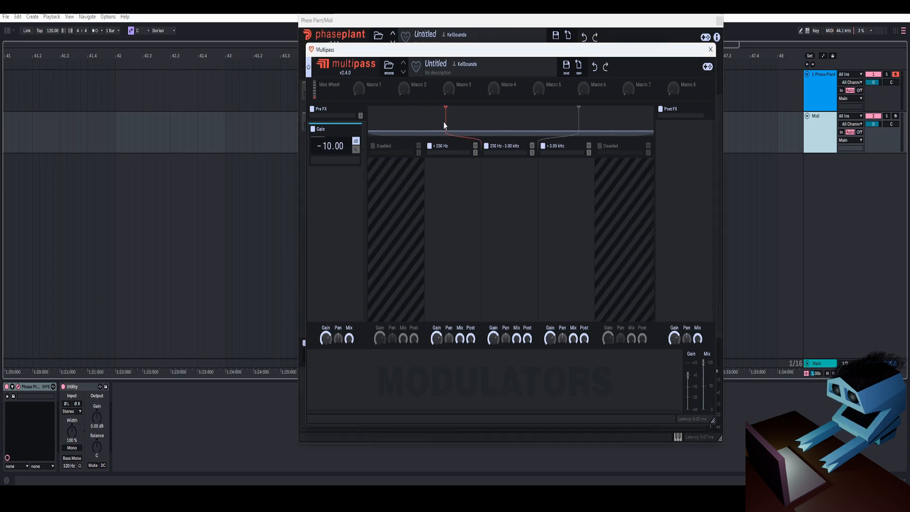
# - Set the Multipass band splits to 100 Hz and 5000 Hz
pyautogui.rightClick(444, 124)
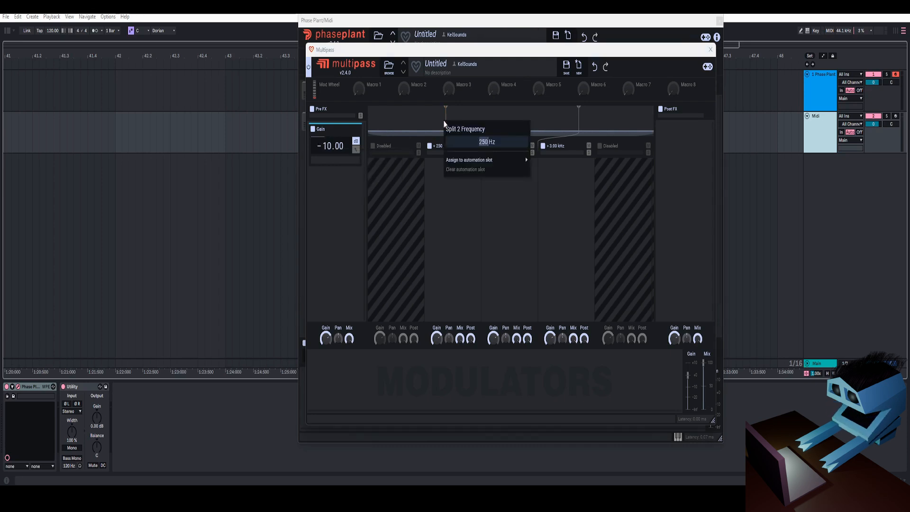
pyautogui.write('100')
pyautogui.press('Return')
pyautogui.rightClick(579, 116)
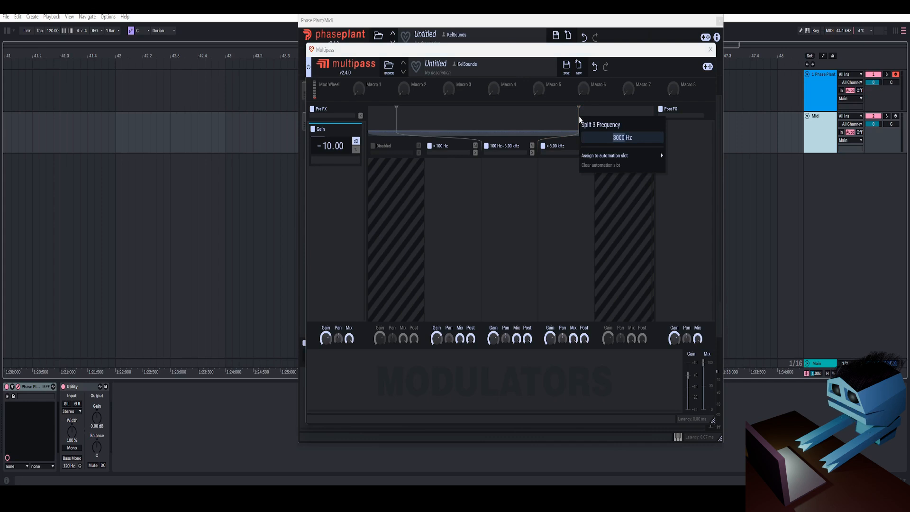
pyautogui.write('5000')
pyautogui.press('Return')
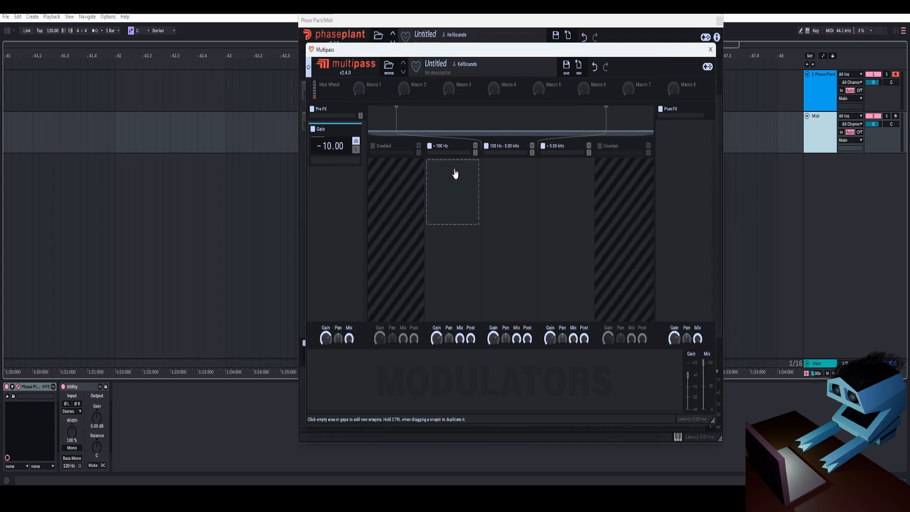
# - Add a Gain effect at 0% to the band below 100 Hz and a Dynamics effect to the 100 Hz–5 kHz band
pyautogui.click(458, 192)
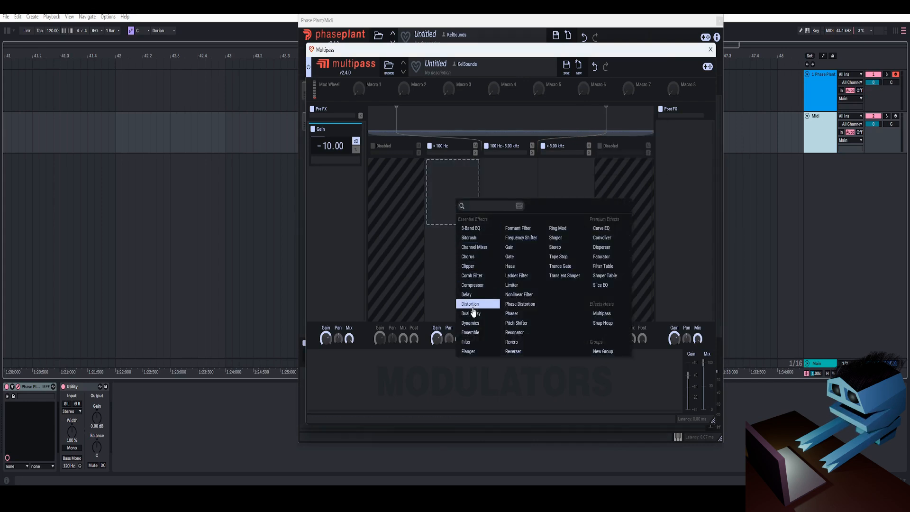
pyautogui.click(469, 276)
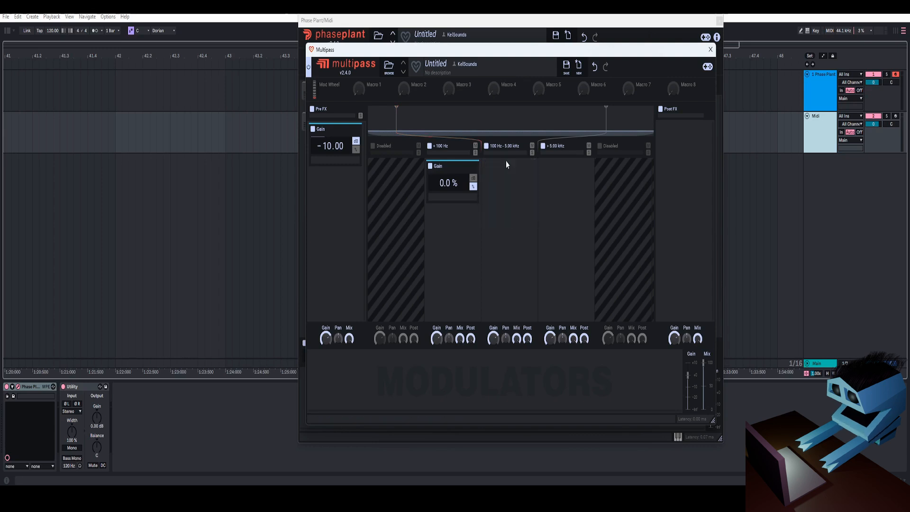
pyautogui.click(508, 191)
pyautogui.click(525, 314)
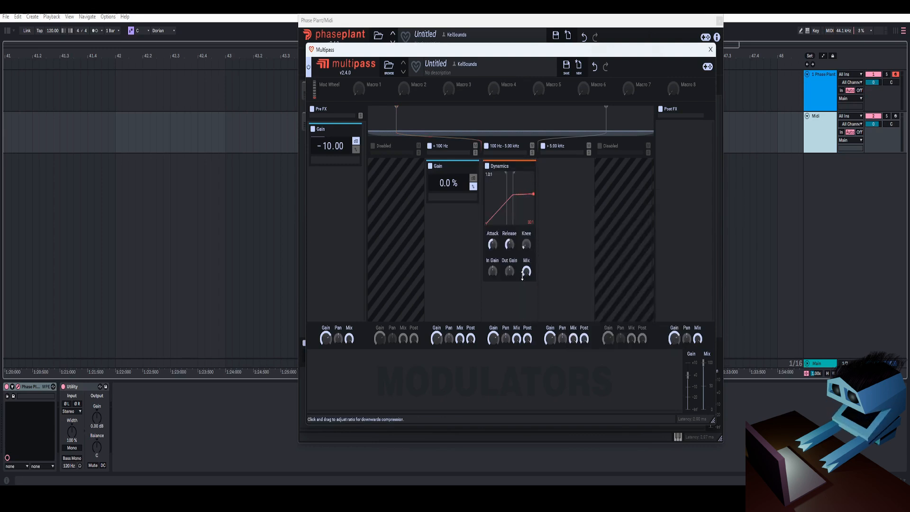
# - Set the mid-band Dynamics to 30:1 ratios and adjust its thresholds and input gain
pyautogui.moveTo(494, 216); pyautogui.dragTo(506, 137)
pyautogui.rightClick(505, 193)
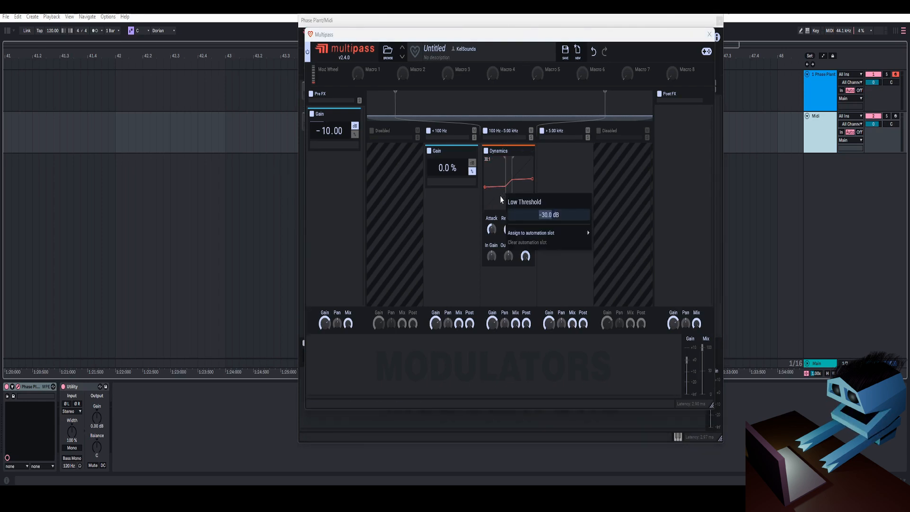
pyautogui.rightClick(512, 192)
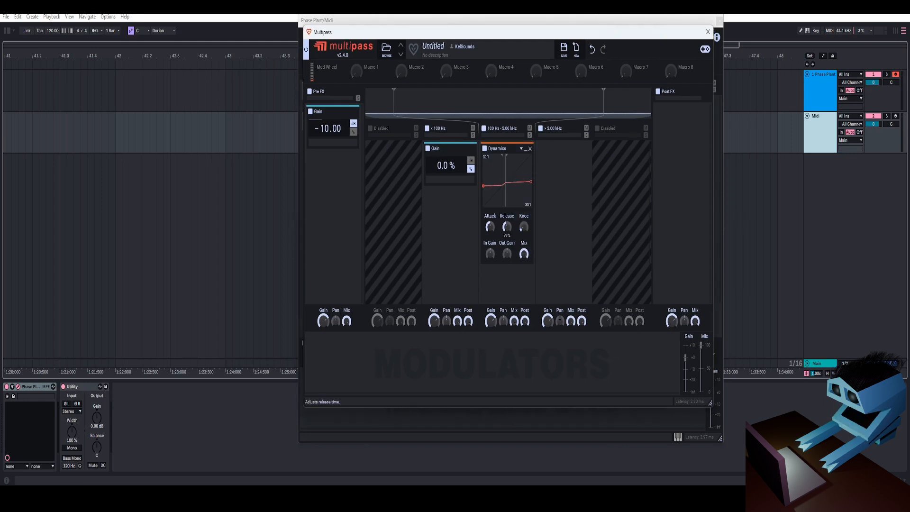
pyautogui.rightClick(490, 255)
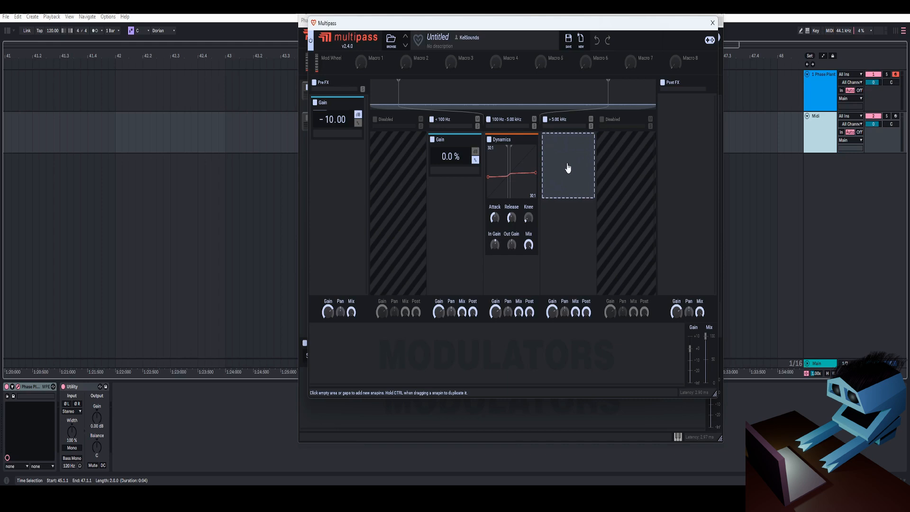
# - Add a Dynamics effect to the band above 5 kHz and set both its ratios to 30:1
pyautogui.click(573, 145)
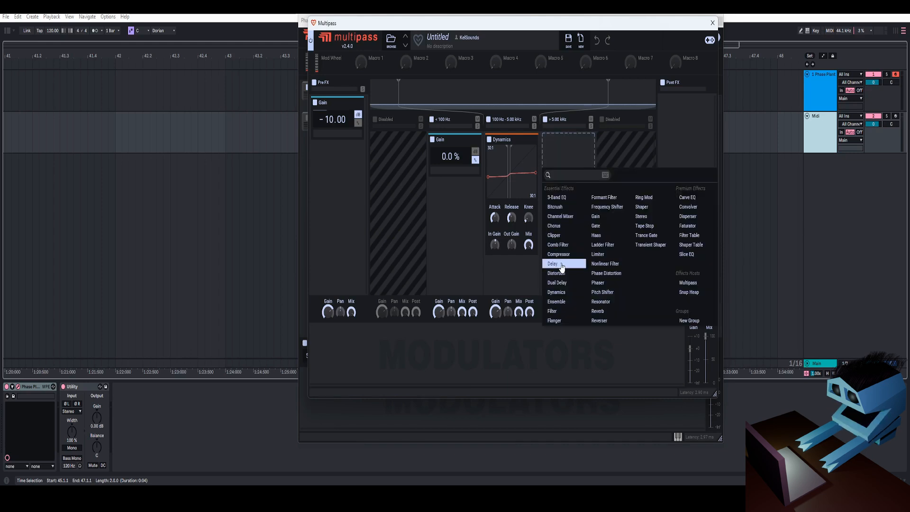
pyautogui.click(564, 297)
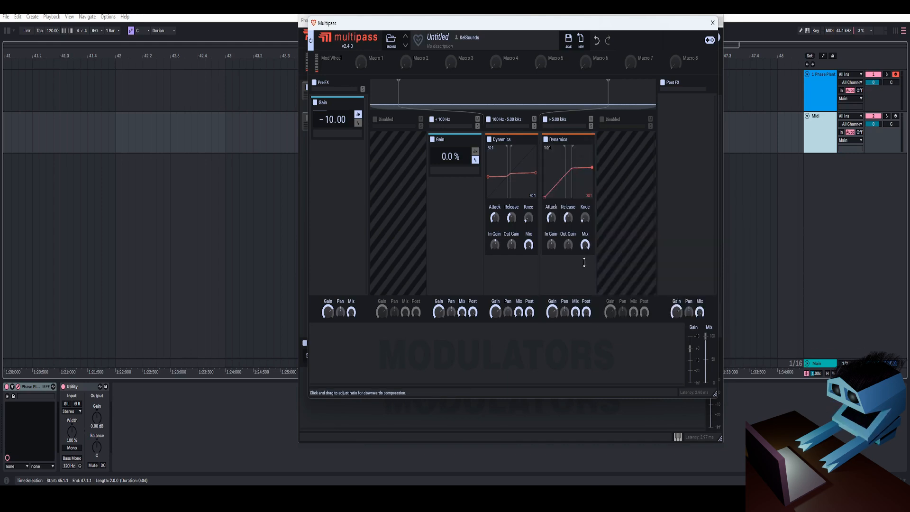
pyautogui.moveTo(544, 196); pyautogui.dragTo(563, 144)
# - Lower the high-band Dynamics low threshold, set its high threshold to -42 dB and adjust its input gain
pyautogui.rightClick(565, 176)
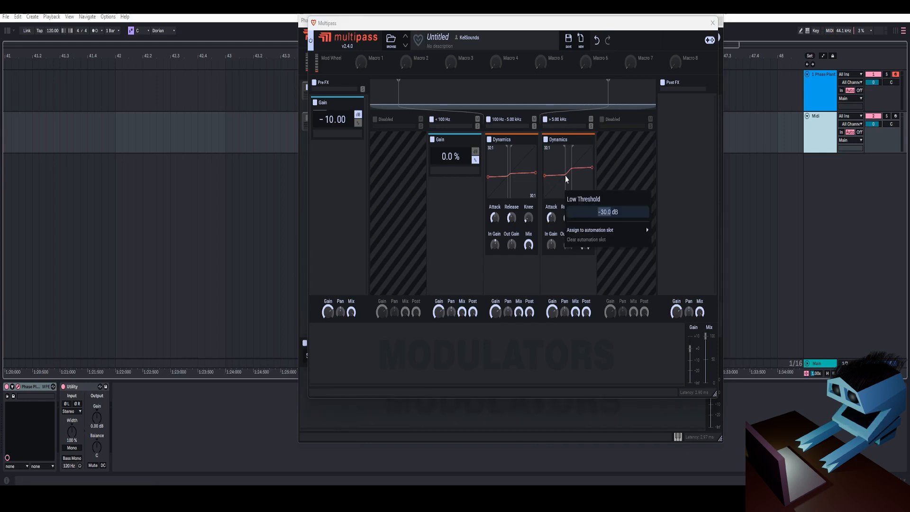
pyautogui.press('BackSpace')
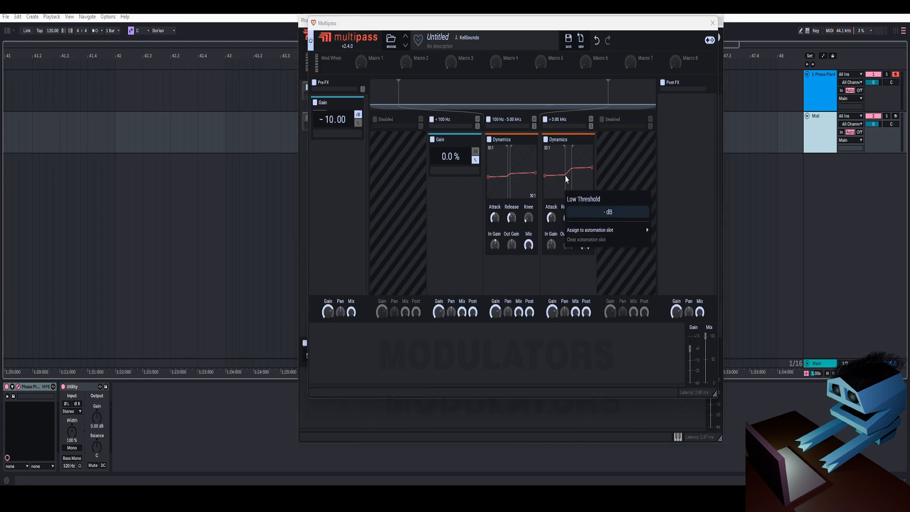
pyautogui.press('Return')
pyautogui.rightClick(572, 182)
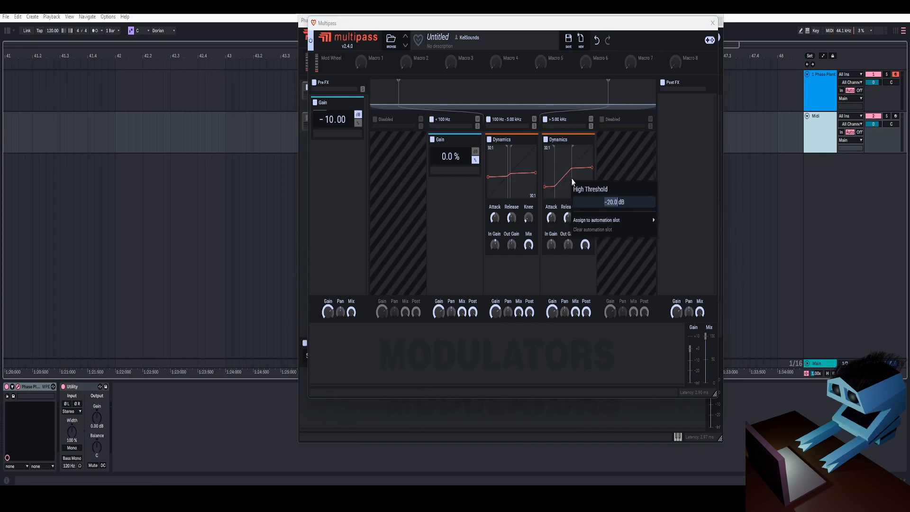
pyautogui.write('-42')
pyautogui.press('Return')
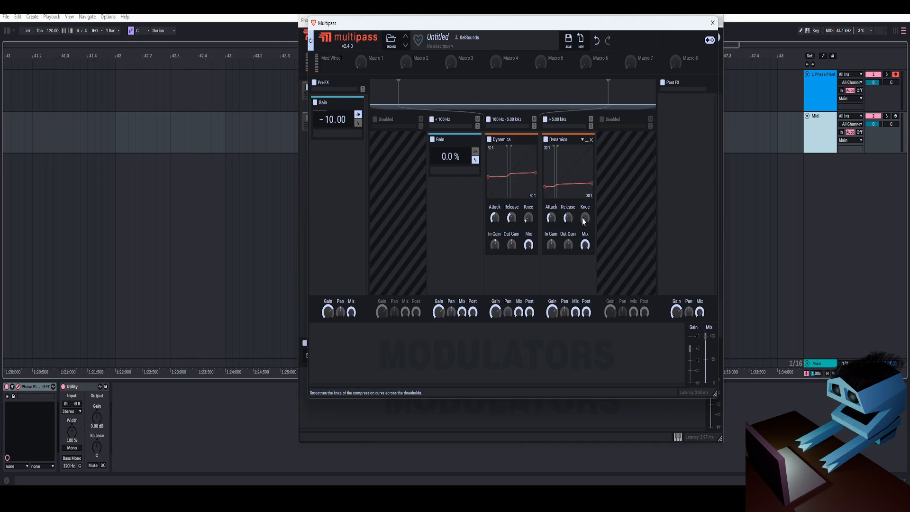
pyautogui.rightClick(550, 244)
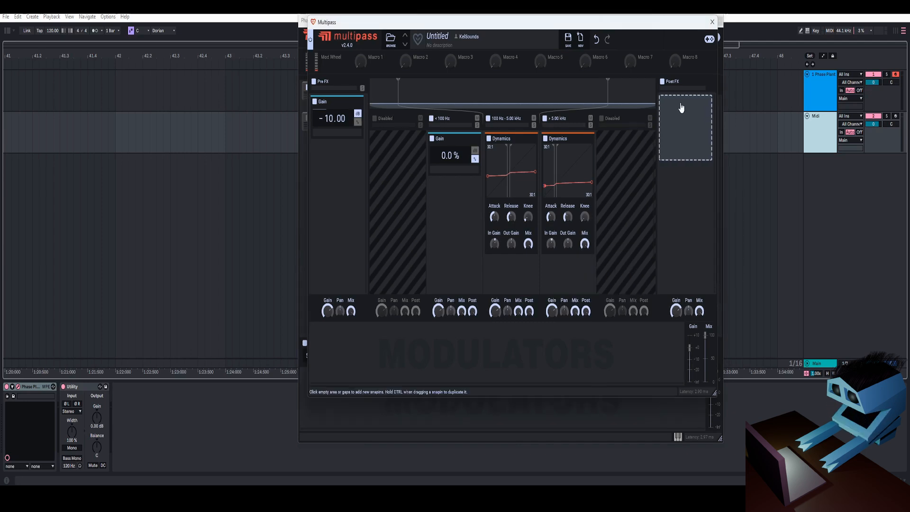
# - Add an effect to the Multipass Post FX lane, adjust its value and return to the main synth window
pyautogui.click(680, 116)
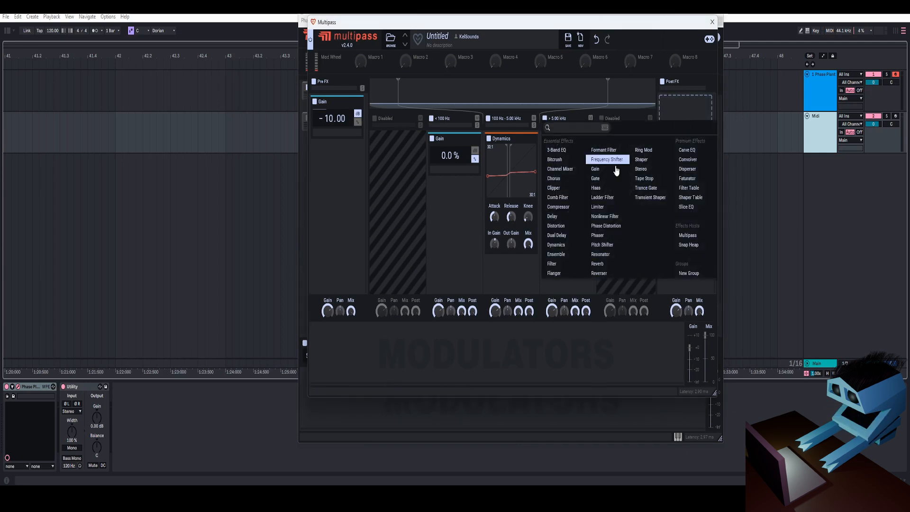
pyautogui.click(563, 189)
pyautogui.rightClick(678, 119)
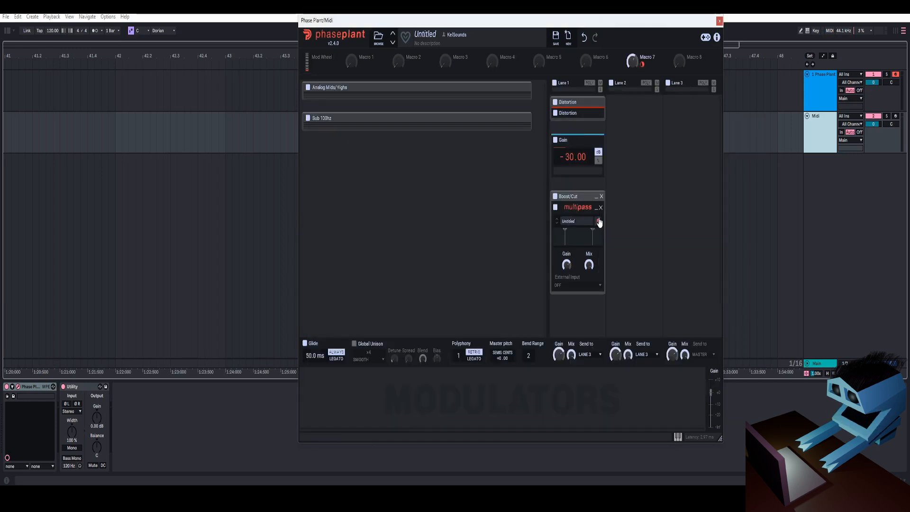
# - Audition the patch with the Sub 100hz group disabled, re-enable the group and collapse the Boost/Cut group
pyautogui.click(308, 118)
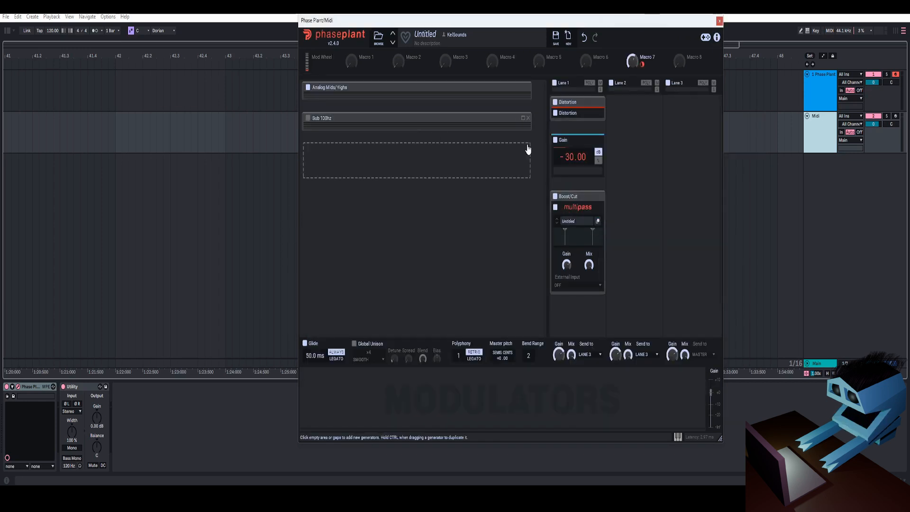
pyautogui.doubleClick(565, 194)
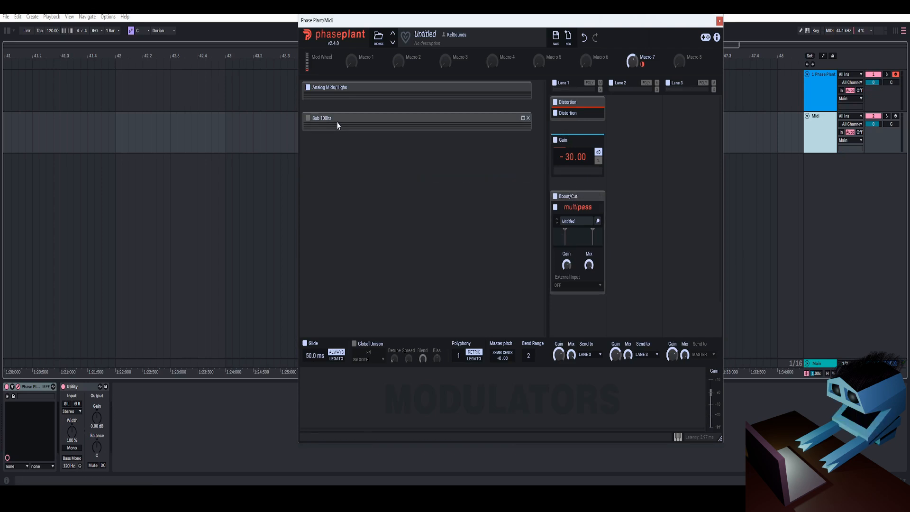
pyautogui.click(308, 118)
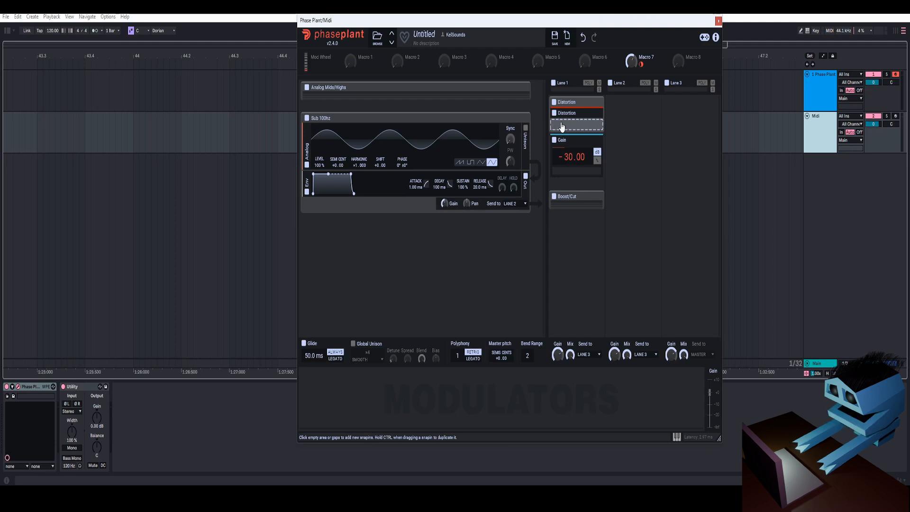
# - Create a group named Post FX in Lane 3 and open a new Slice EQ inside it
pyautogui.click(687, 119)
pyautogui.click(688, 181)
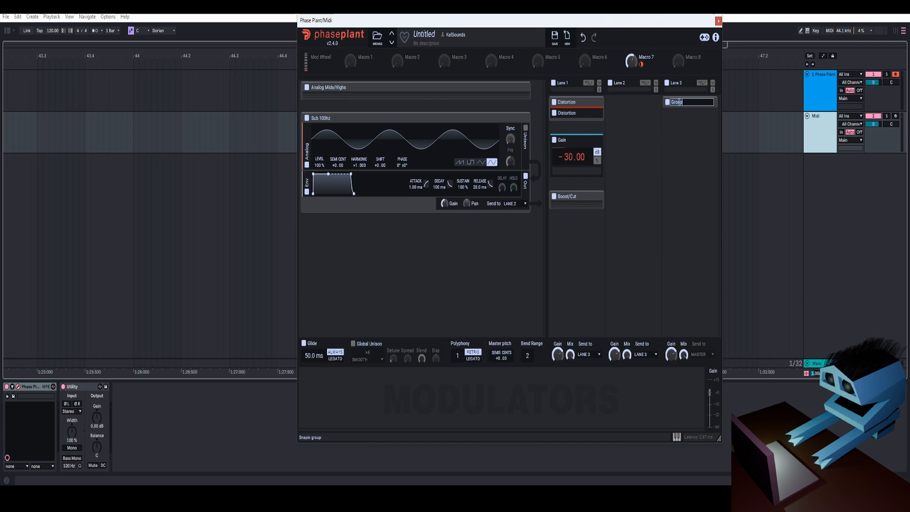
pyautogui.click(689, 113)
pyautogui.click(692, 196)
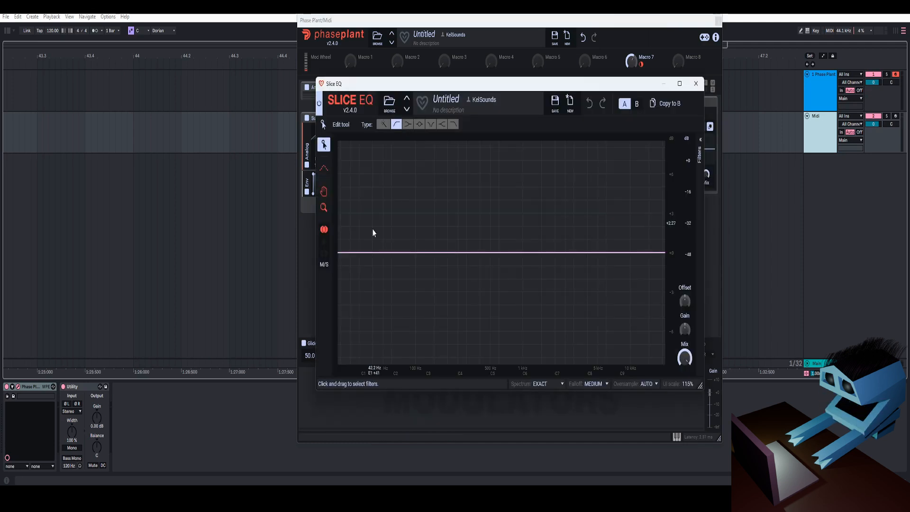
# - Add an 18 dB/oct low cut at 20 Hz and a peak filter cutting at 173 Hz in the Slice EQ
pyautogui.doubleClick(358, 253)
pyautogui.click(699, 156)
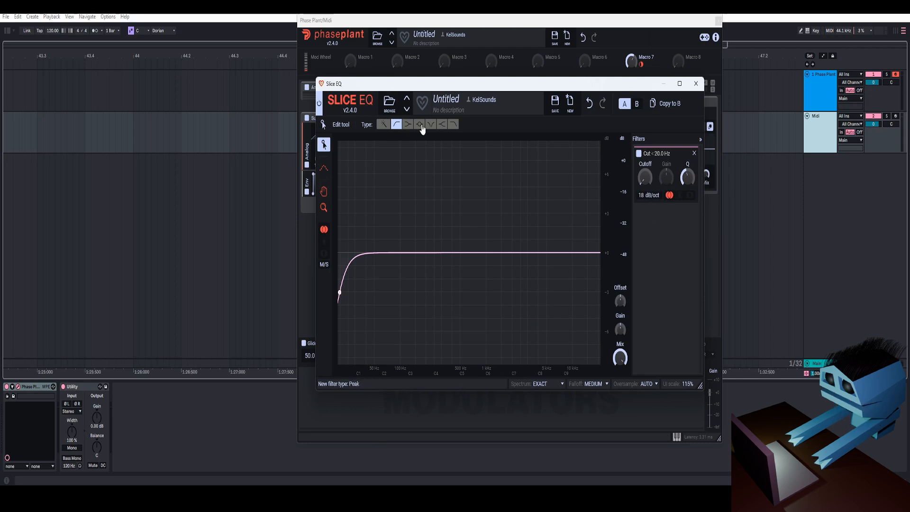
pyautogui.click(416, 255)
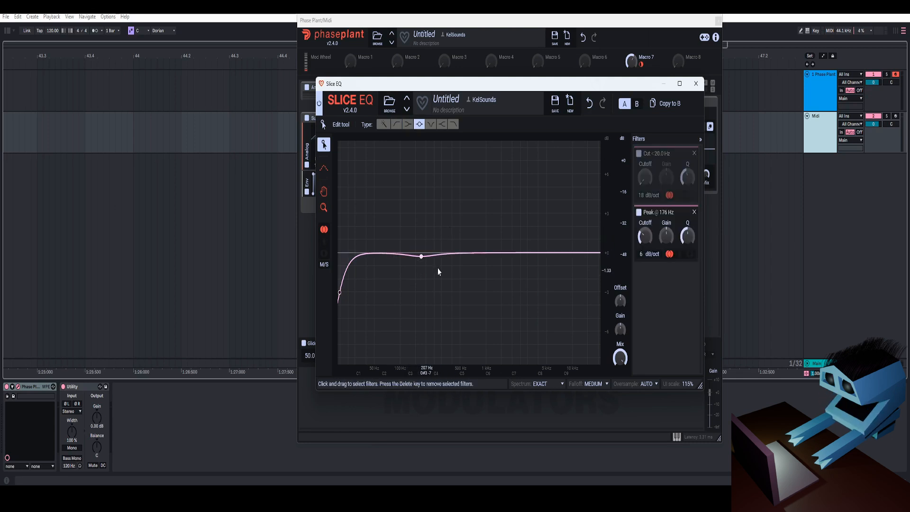
pyautogui.rightClick(644, 240)
pyautogui.moveTo(687, 237); pyautogui.dragTo(666, 251)
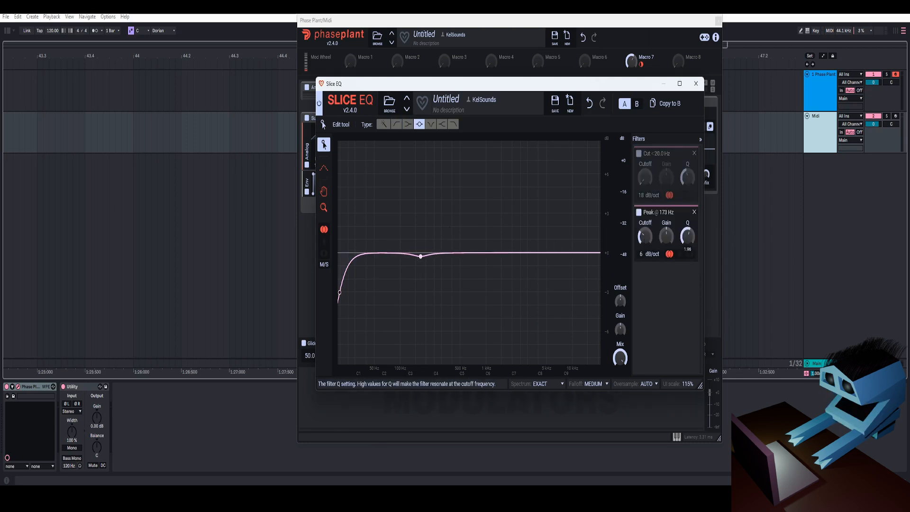
pyautogui.rightClick(668, 237)
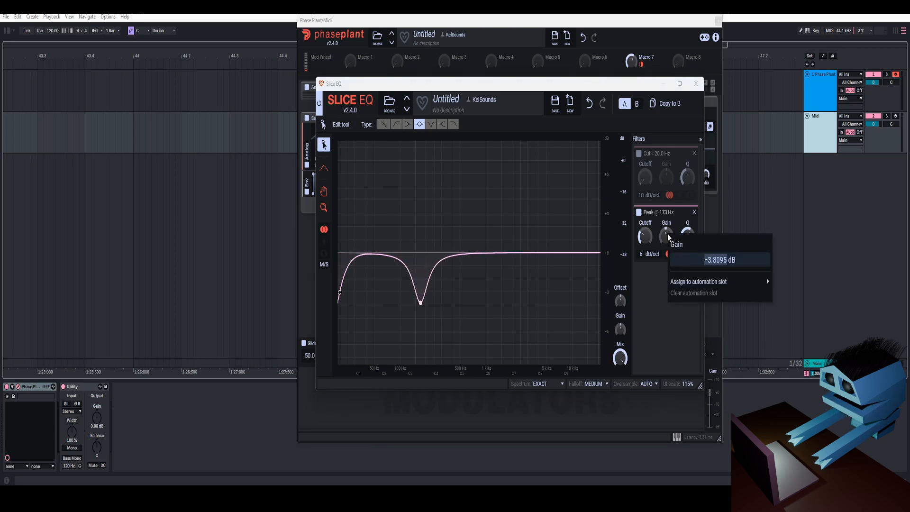
# - Add a slight peak boost at about 342 Hz and close the Slice EQ
pyautogui.click(450, 239)
pyautogui.moveTo(452, 240); pyautogui.dragTo(449, 240)
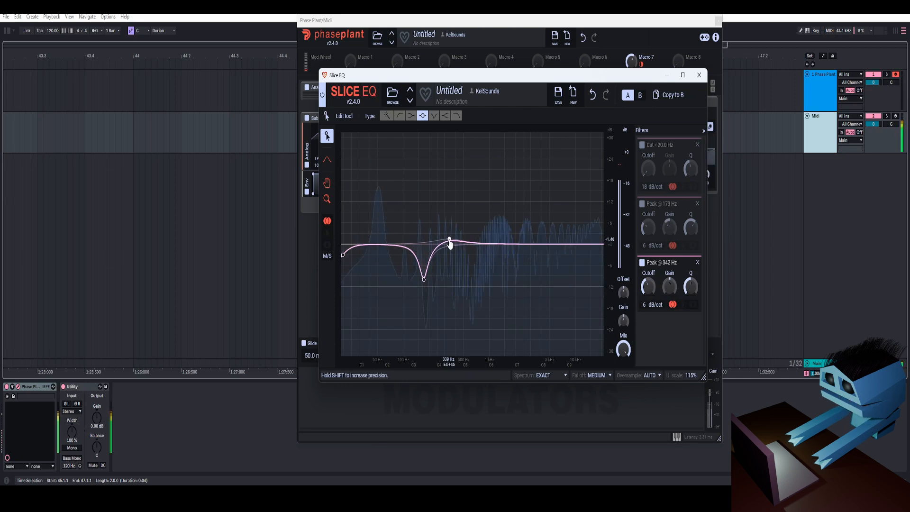
pyautogui.click(698, 75)
# - Add a second Slice EQ to the Post FX group with a narrow peak cut at 237 Hz and a Q of 5.93
pyautogui.click(690, 195)
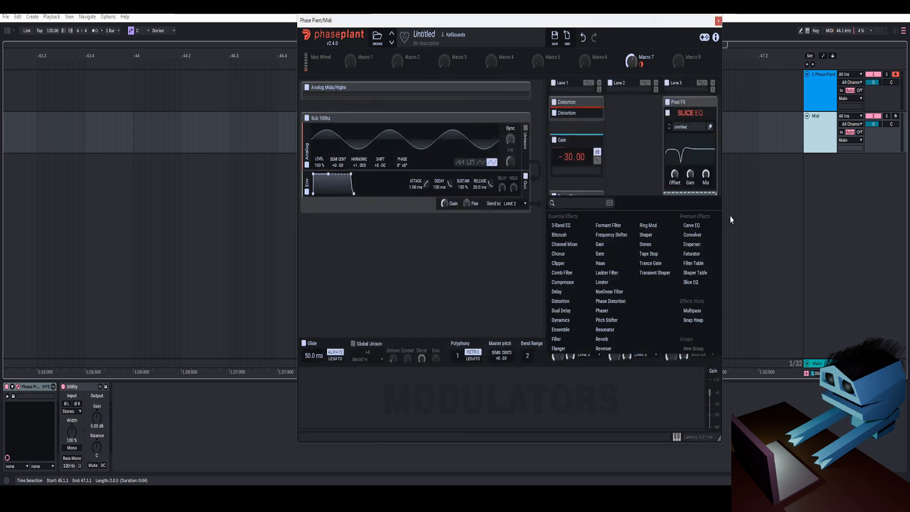
pyautogui.click(690, 282)
pyautogui.moveTo(456, 261); pyautogui.dragTo(430, 263)
pyautogui.rightClick(645, 178)
pyautogui.write('237')
pyautogui.press('Return')
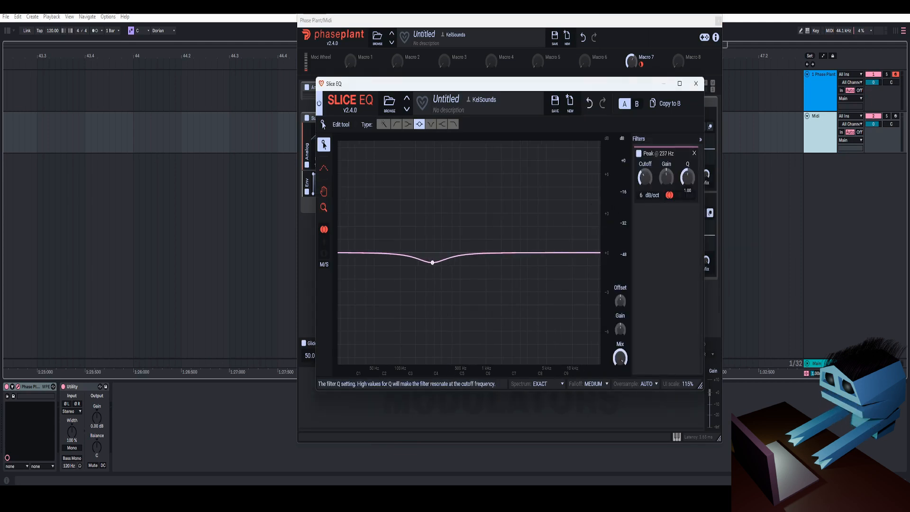
pyautogui.moveTo(686, 178); pyautogui.dragTo(666, 188)
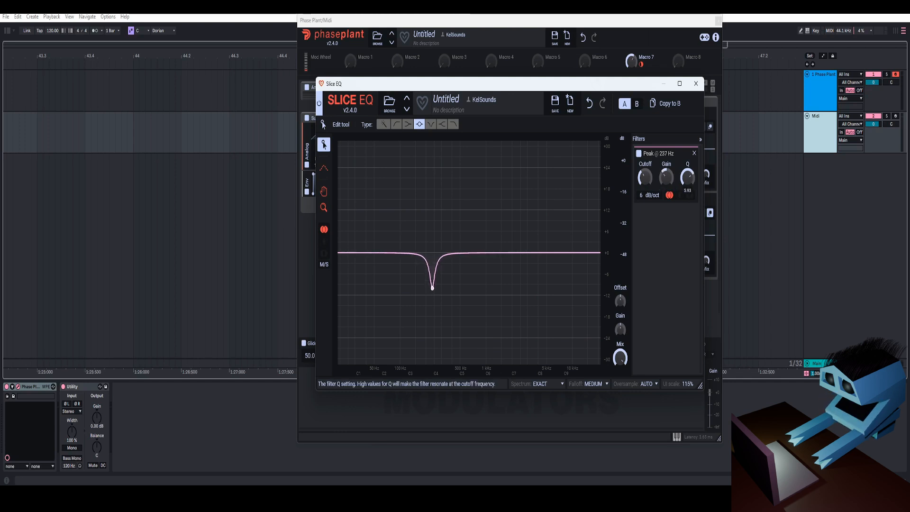
pyautogui.click(695, 83)
# - Collapse the second Slice EQ and add a Dynamics effect below it in the Post FX group
pyautogui.click(685, 140)
pyautogui.click(567, 264)
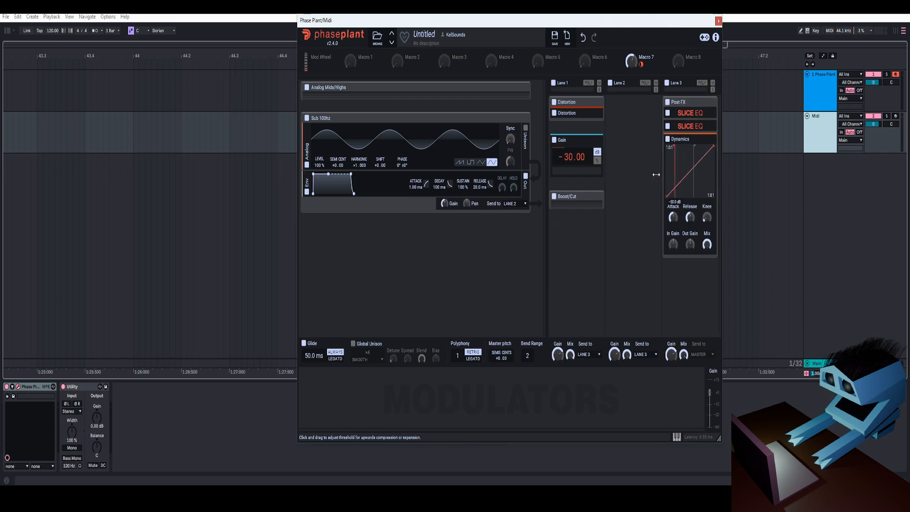
# - Set the Post FX Dynamics to a 2:1 high ratio with a 7 dB knee and open its output gain value
pyautogui.rightClick(700, 176)
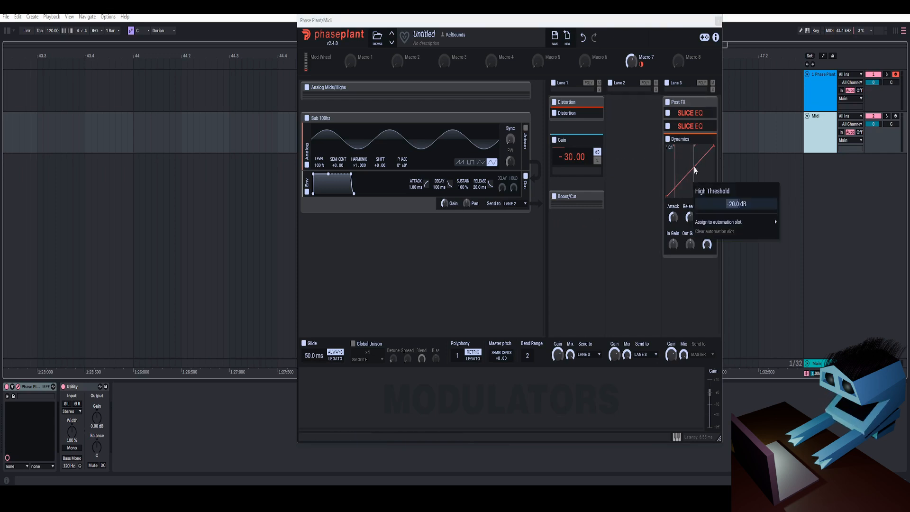
pyautogui.click(682, 179)
pyautogui.rightClick(711, 152)
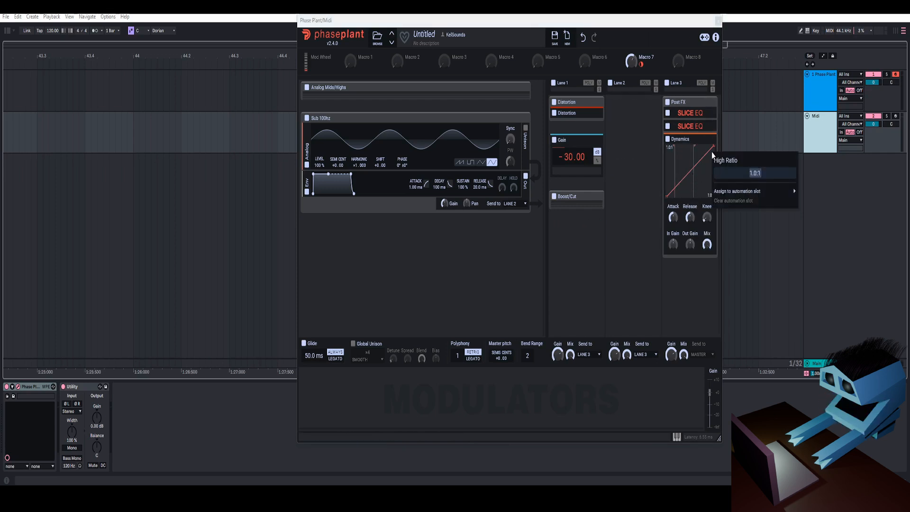
pyautogui.write('2')
pyautogui.press('Return')
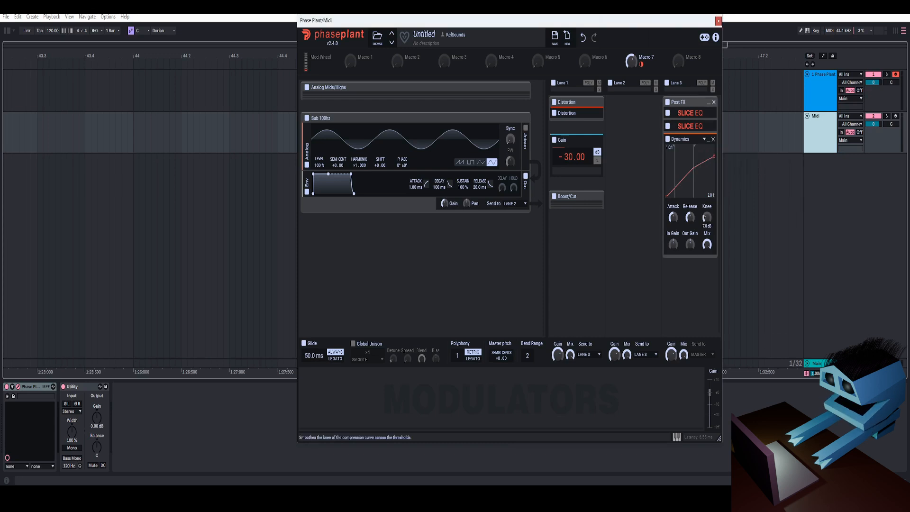
pyautogui.rightClick(690, 244)
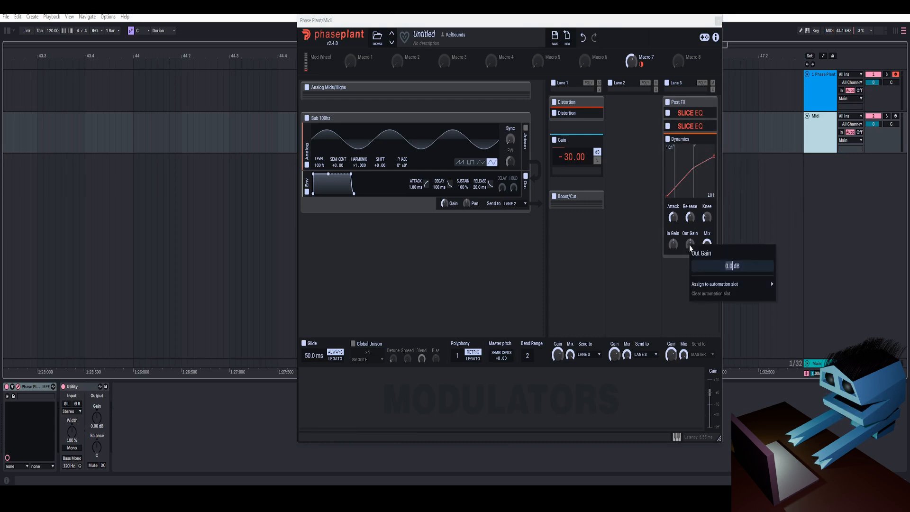
pyautogui.press('Escape')
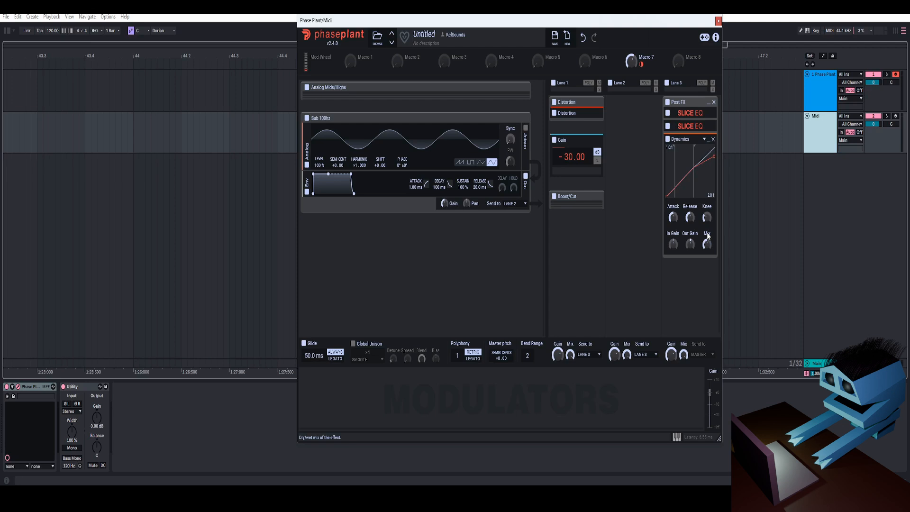
# - Collapse the Dynamics effect, add a Shaper below it in the Post FX group, and bend its transfer curve into an S-shape
pyautogui.click(707, 139)
pyautogui.click(695, 158)
pyautogui.click(656, 231)
pyautogui.rightClick(672, 245)
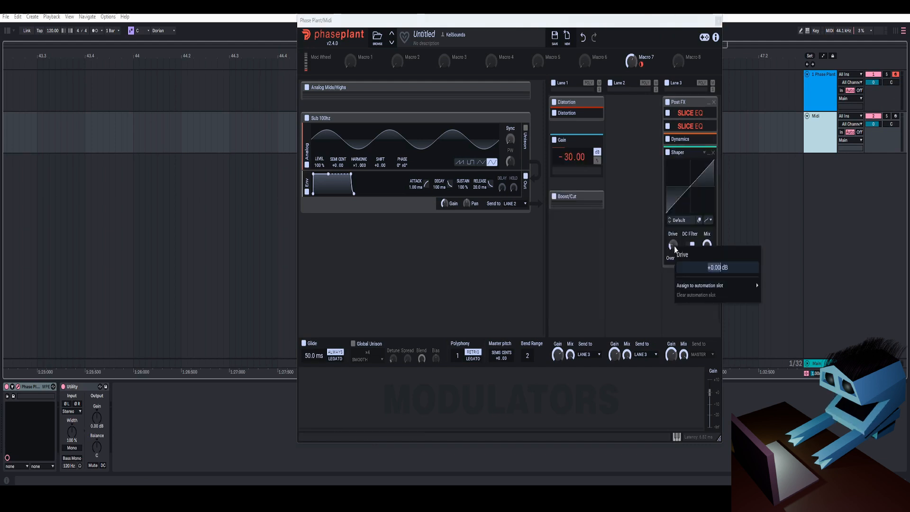
pyautogui.moveTo(701, 174); pyautogui.dragTo(699, 158)
pyautogui.moveTo(680, 198); pyautogui.dragTo(681, 257)
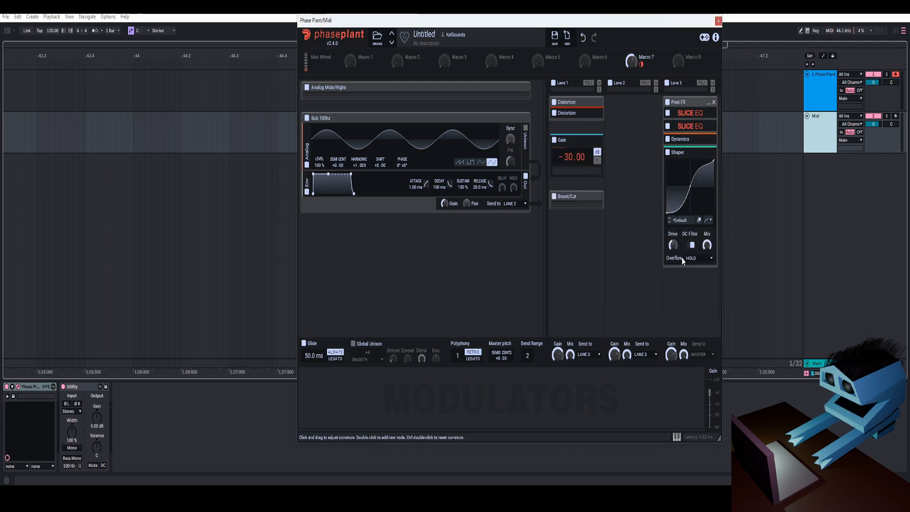
# - Set the Shaper's mix to 10%
pyautogui.rightClick(706, 244)
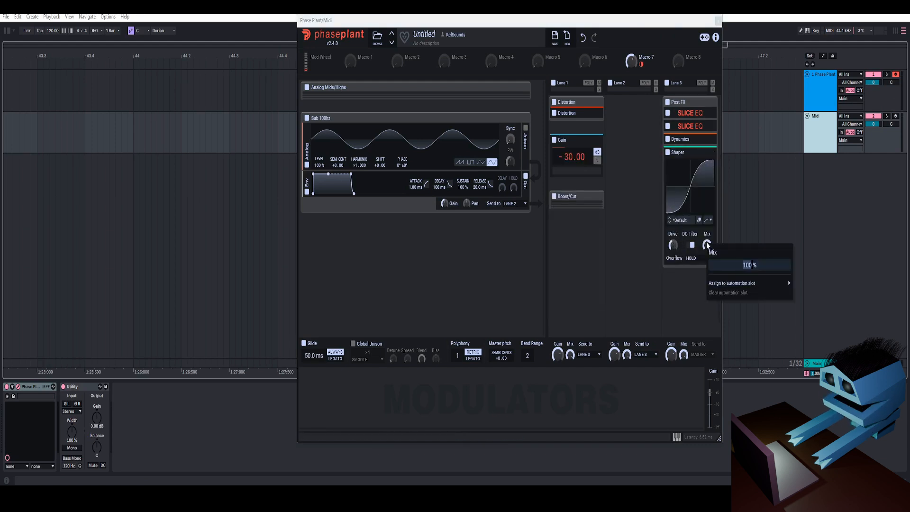
pyautogui.write('10')
pyautogui.press('Return')
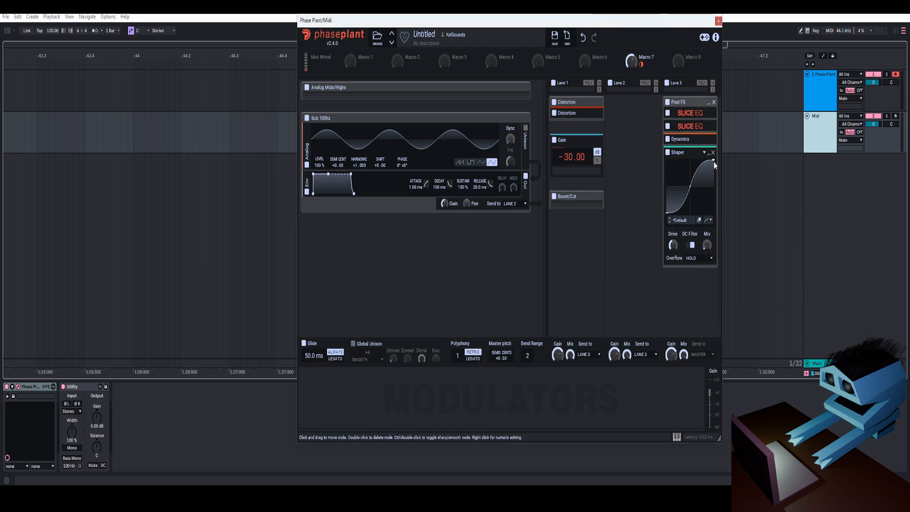
# - Collapse the Shaper and add a Filter effect in Lane 3 below the Post FX group
pyautogui.click(691, 151)
pyautogui.click(692, 201)
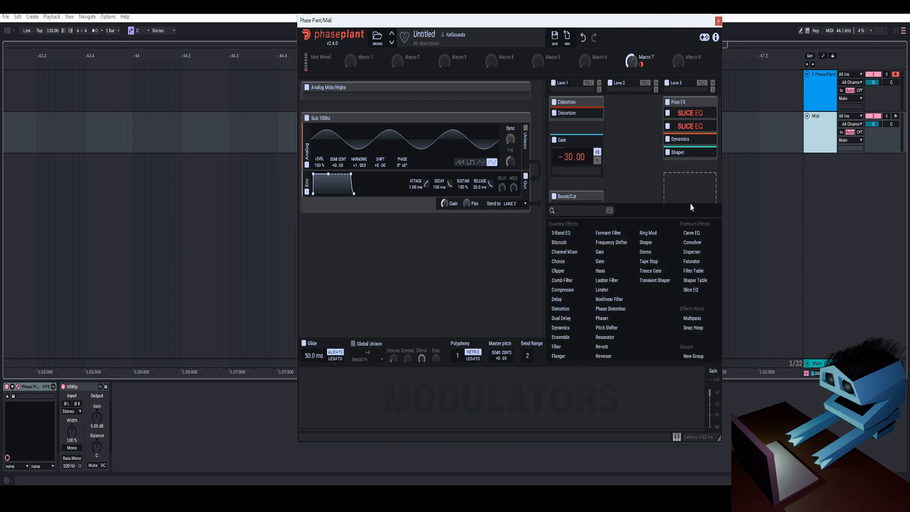
pyautogui.click(558, 347)
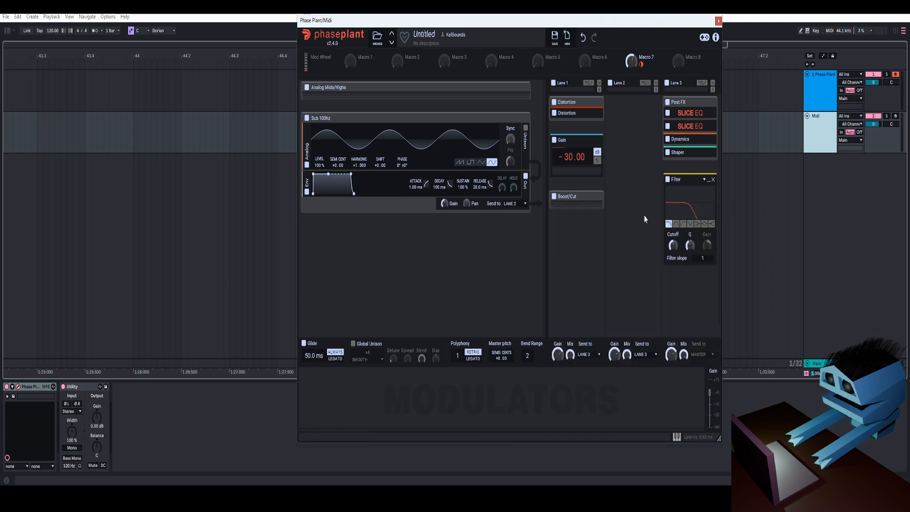
# - Add a Curve modulator and shape it as a short rise to a peak followed by a long falling slope
pyautogui.click(343, 397)
pyautogui.click(355, 386)
pyautogui.moveTo(312, 377)
pyautogui.mouseDown()
pyautogui.moveTo(331, 372)
pyautogui.moveTo(322, 373)
pyautogui.mouseUp()
# - Set the Curve modulator's length to 300 ms and make it always trigger from note on
pyautogui.moveTo(330, 416); pyautogui.dragTo(331, 429)
pyautogui.rightClick(331, 416)
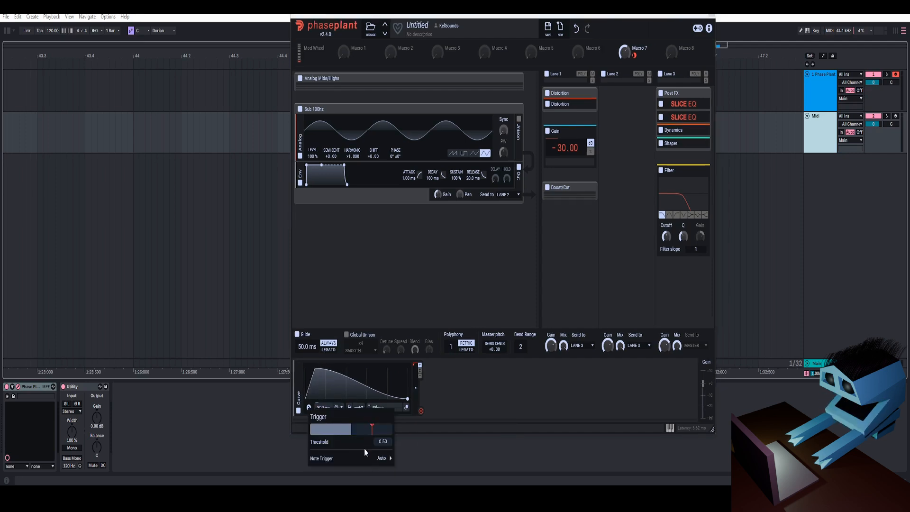
pyautogui.moveTo(370, 458)
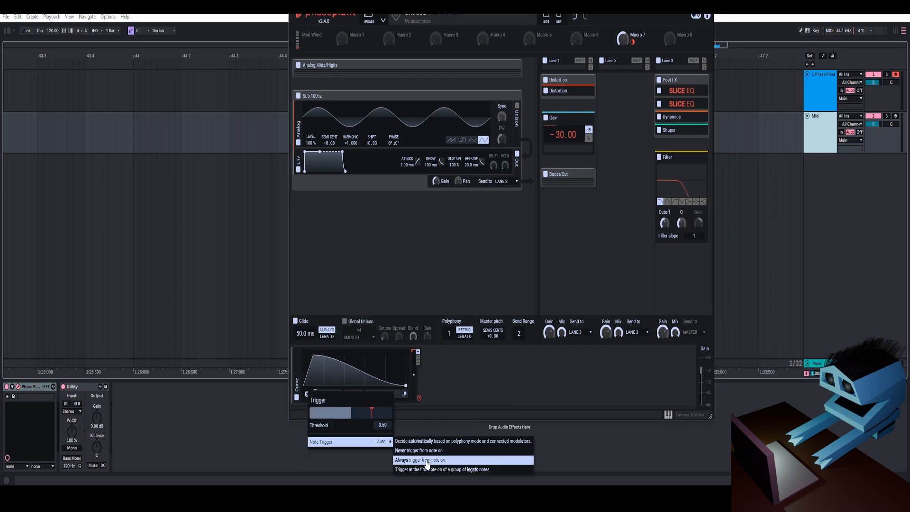
pyautogui.click(427, 460)
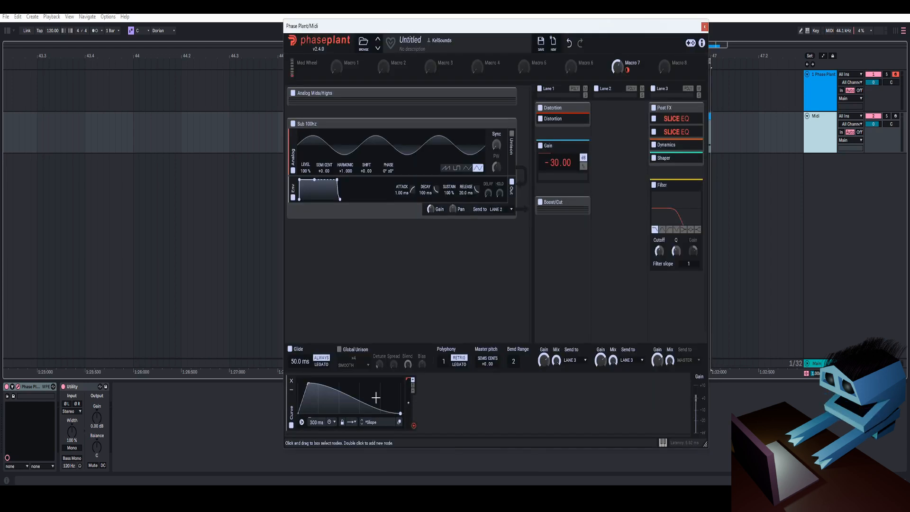
# - Set the Filter's cutoff to 100 Hz and assign the Curve modulator to raise it
pyautogui.rightClick(659, 251)
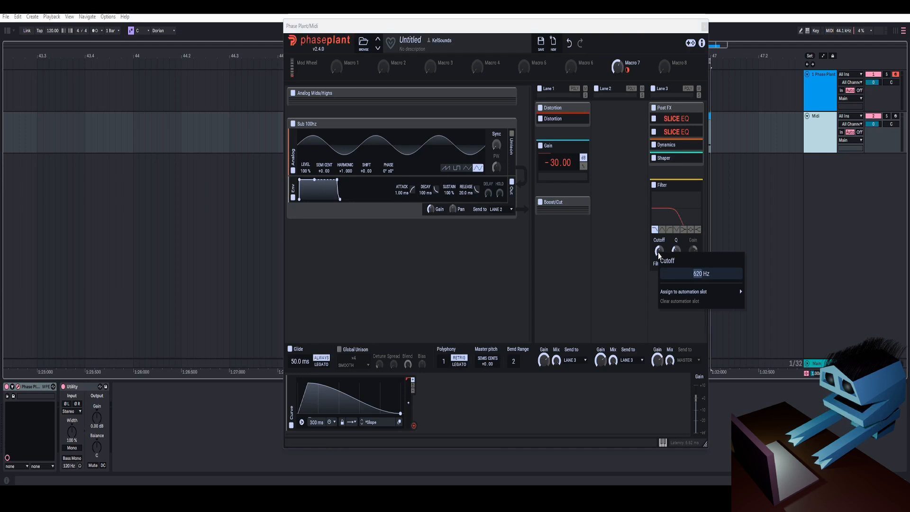
pyautogui.write('100')
pyautogui.press('Return')
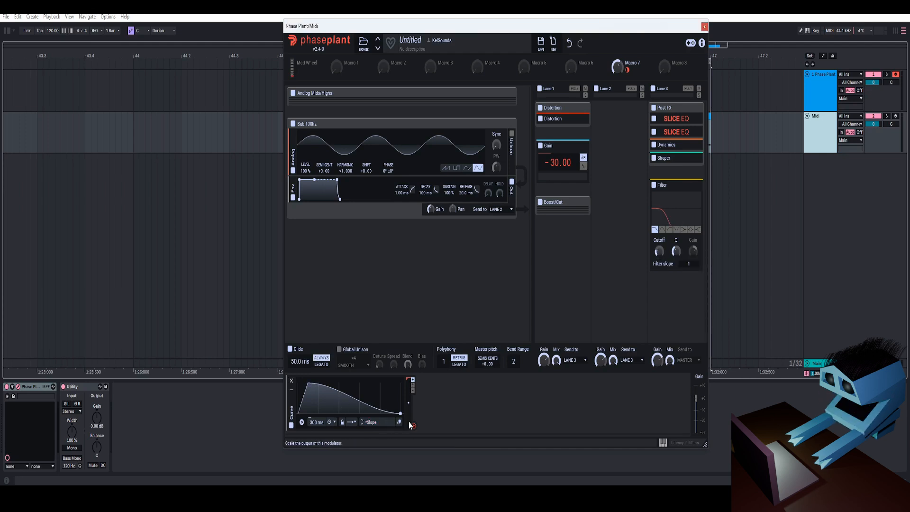
pyautogui.moveTo(414, 427); pyautogui.dragTo(658, 251)
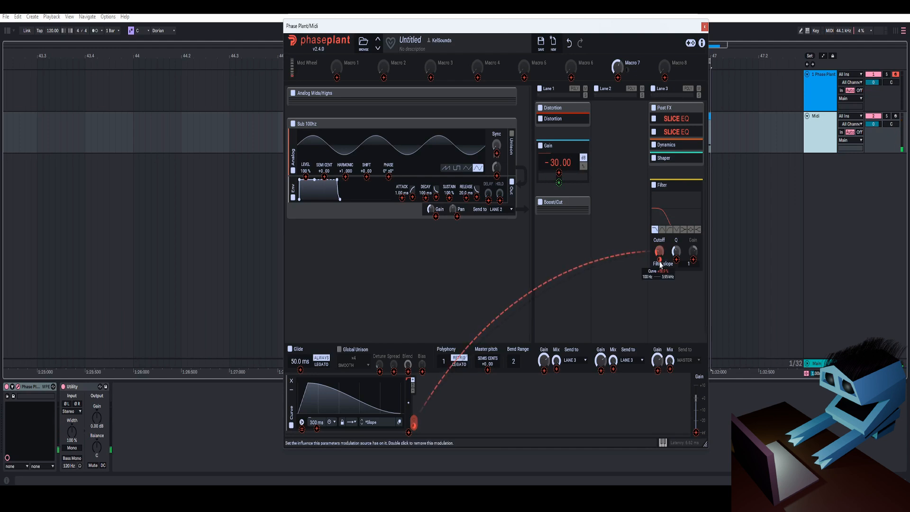
# - Add a Limiter below the Filter in Lane 3 and raise its input gain to about 5.5 dB
pyautogui.click(692, 186)
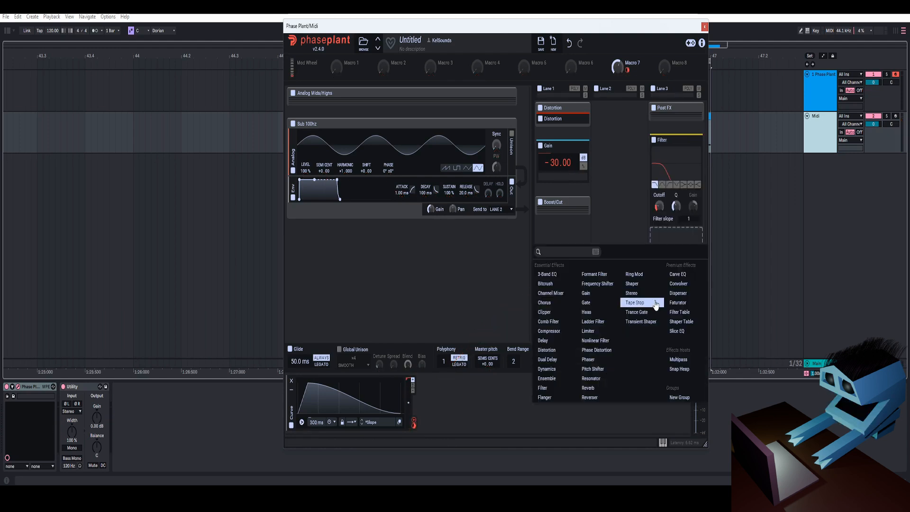
pyautogui.click(588, 331)
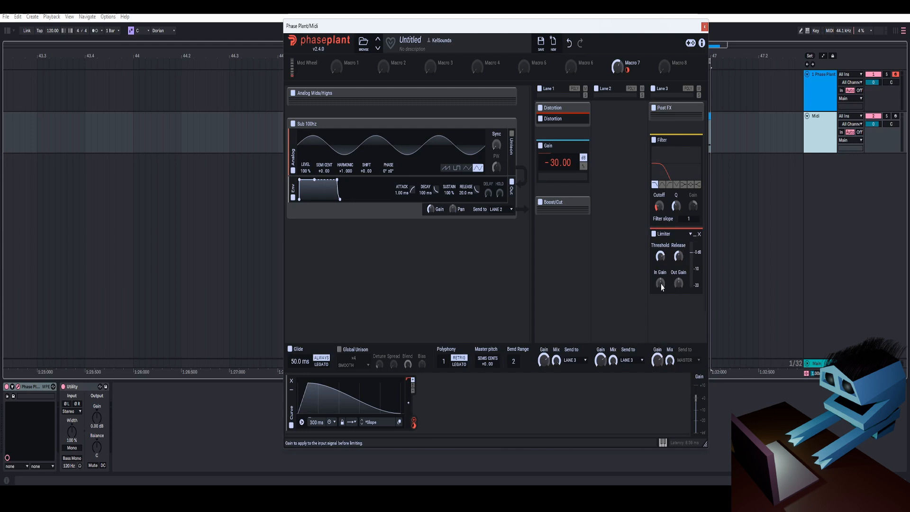
pyautogui.moveTo(661, 284); pyautogui.dragTo(661, 284)
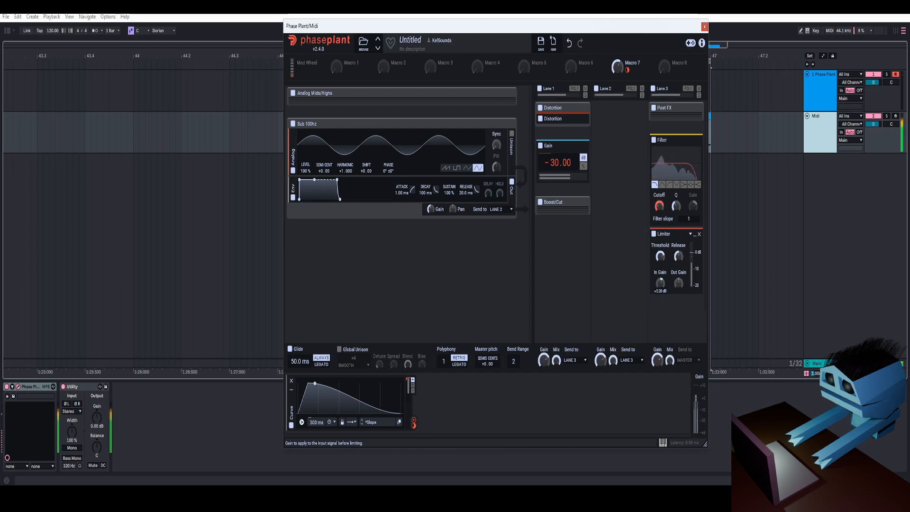
pyautogui.rightClick(661, 283)
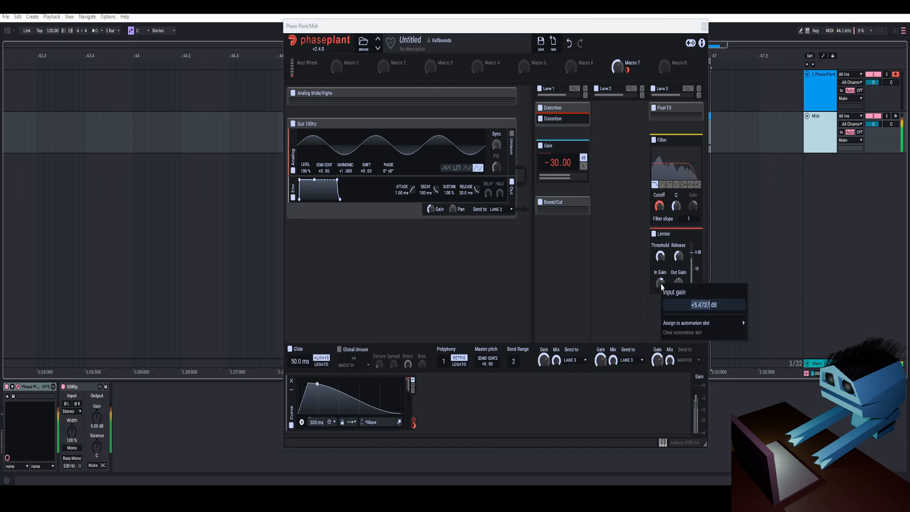
pyautogui.click(662, 282)
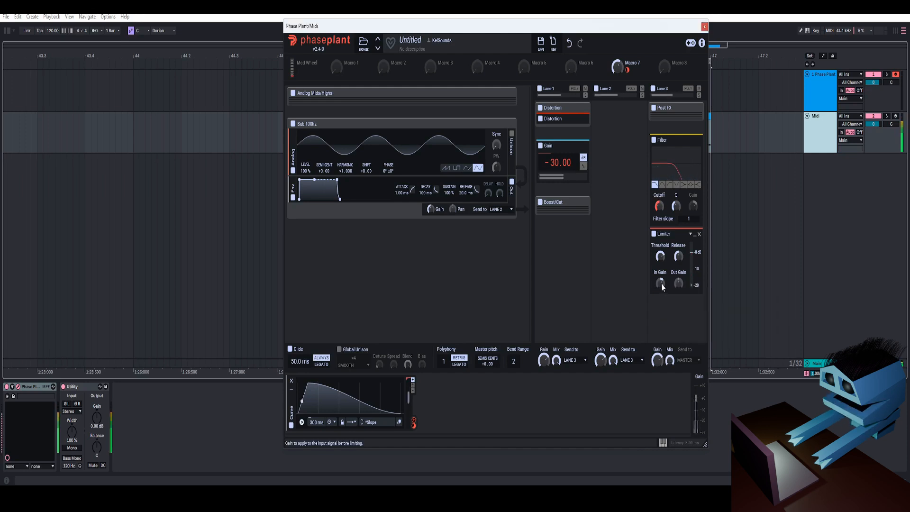
pyautogui.rightClick(661, 283)
pyautogui.click(645, 286)
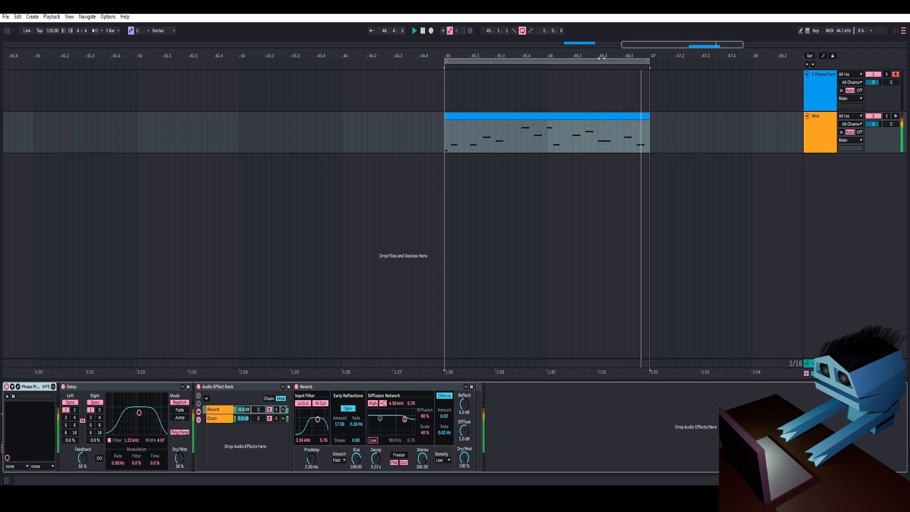
# - Turn off looping in the Ableton Live arrangement and play back the MIDI clip that starts at bar 45
pyautogui.rightClick(602, 61)
pyautogui.click(610, 66)
pyautogui.press('space')
pyautogui.press('space')
pyautogui.press('space')
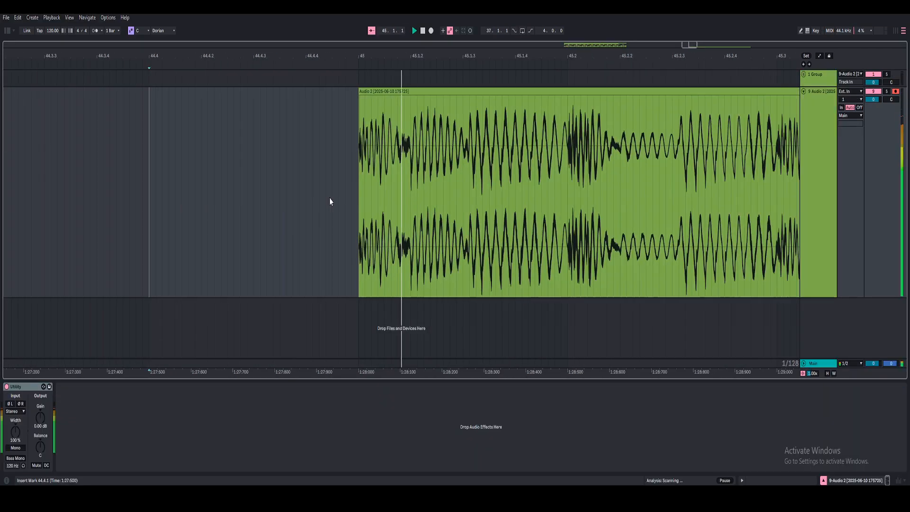
pyautogui.scroll(10, 329, 199)
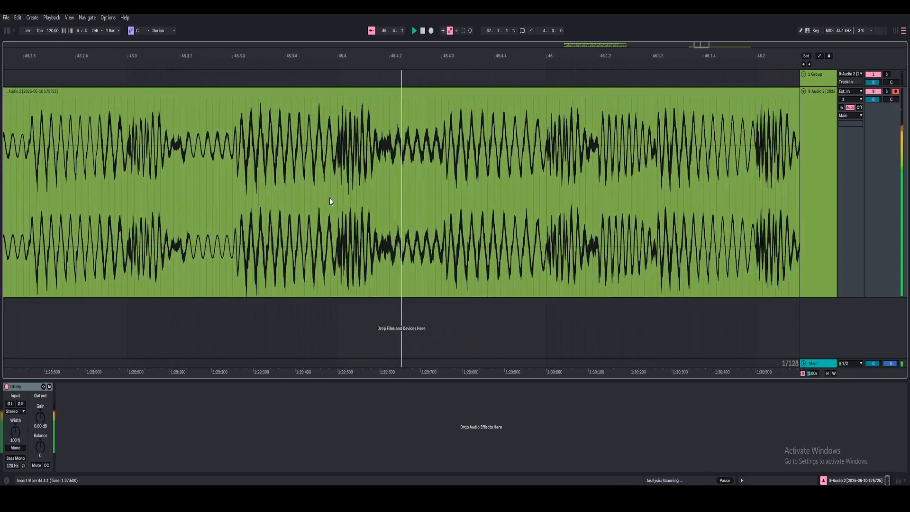